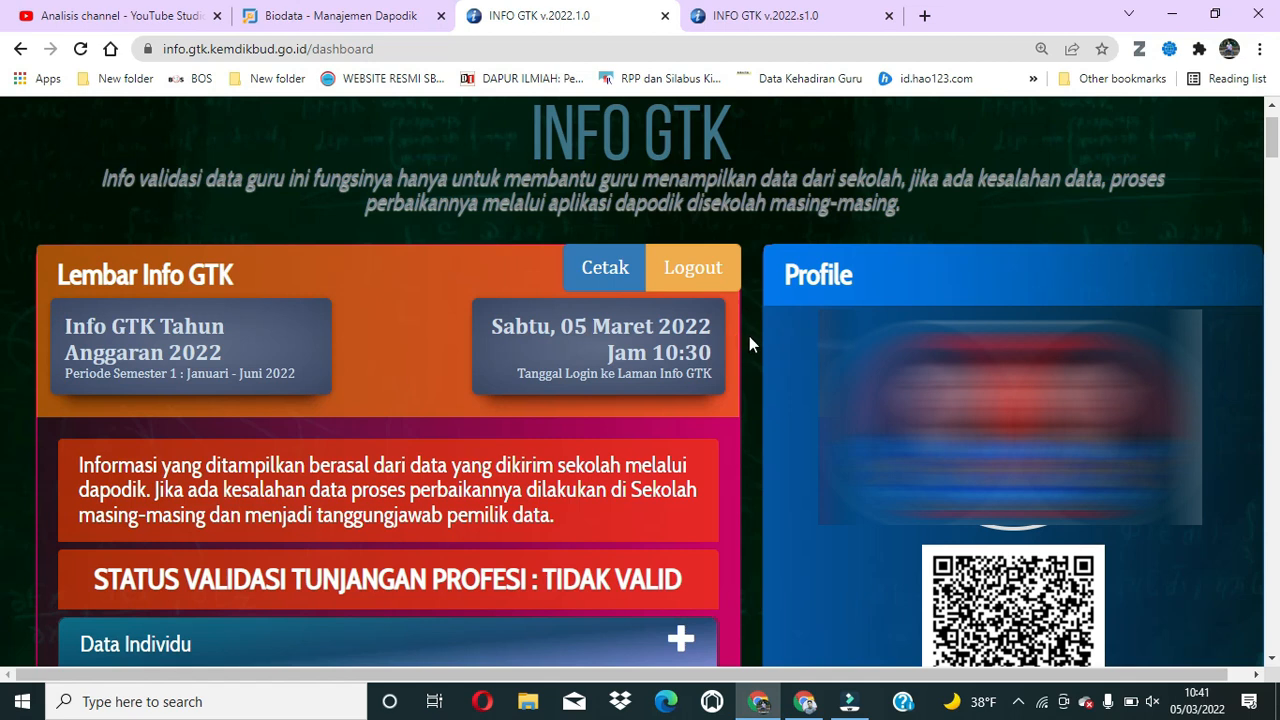
Step: Switch to the YouTube window with the video on failed SSO PTK Datadik and INFO GTK logins and view its description
left_click(804, 701)
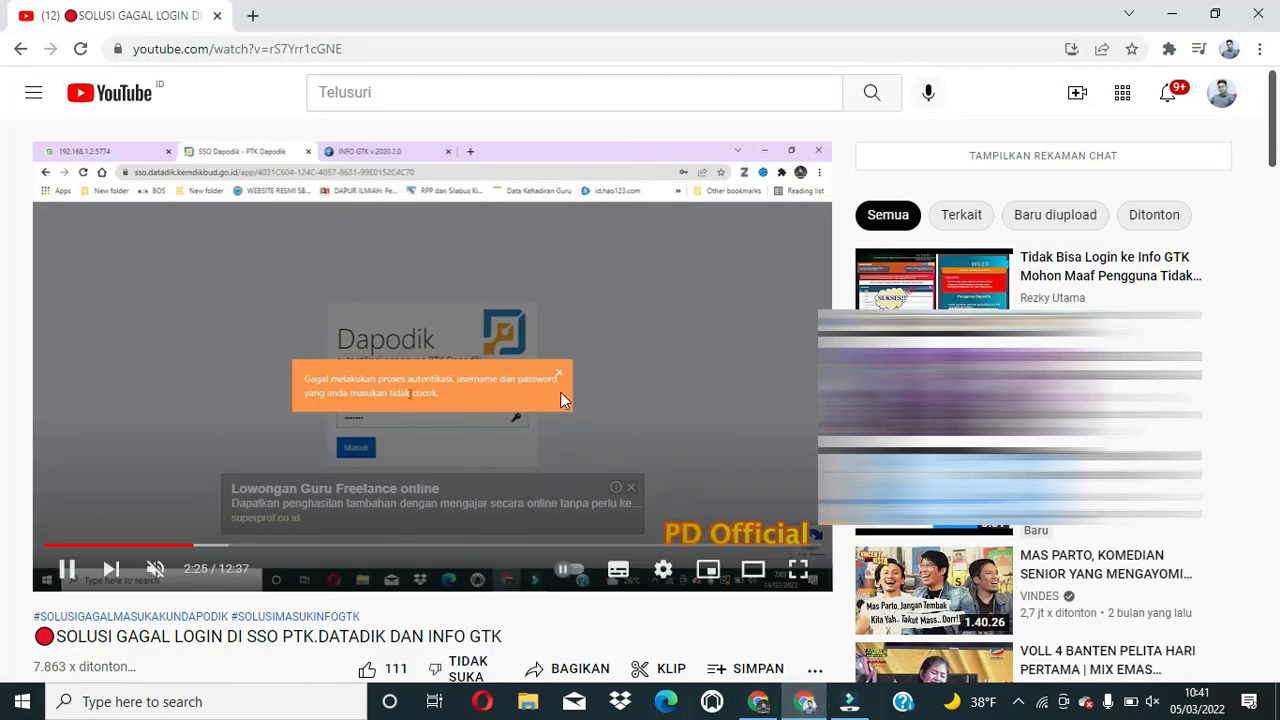
scroll(560, 392, "down", 5)
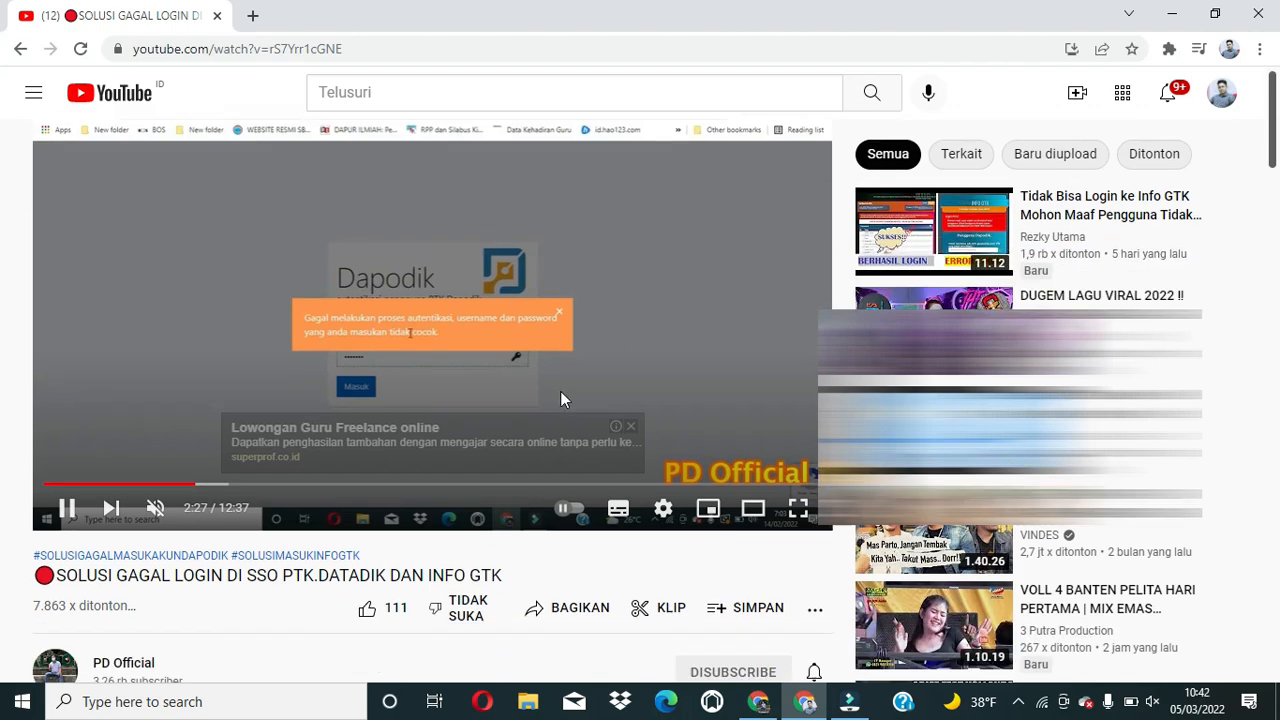
scroll(565, 391, "up", 2)
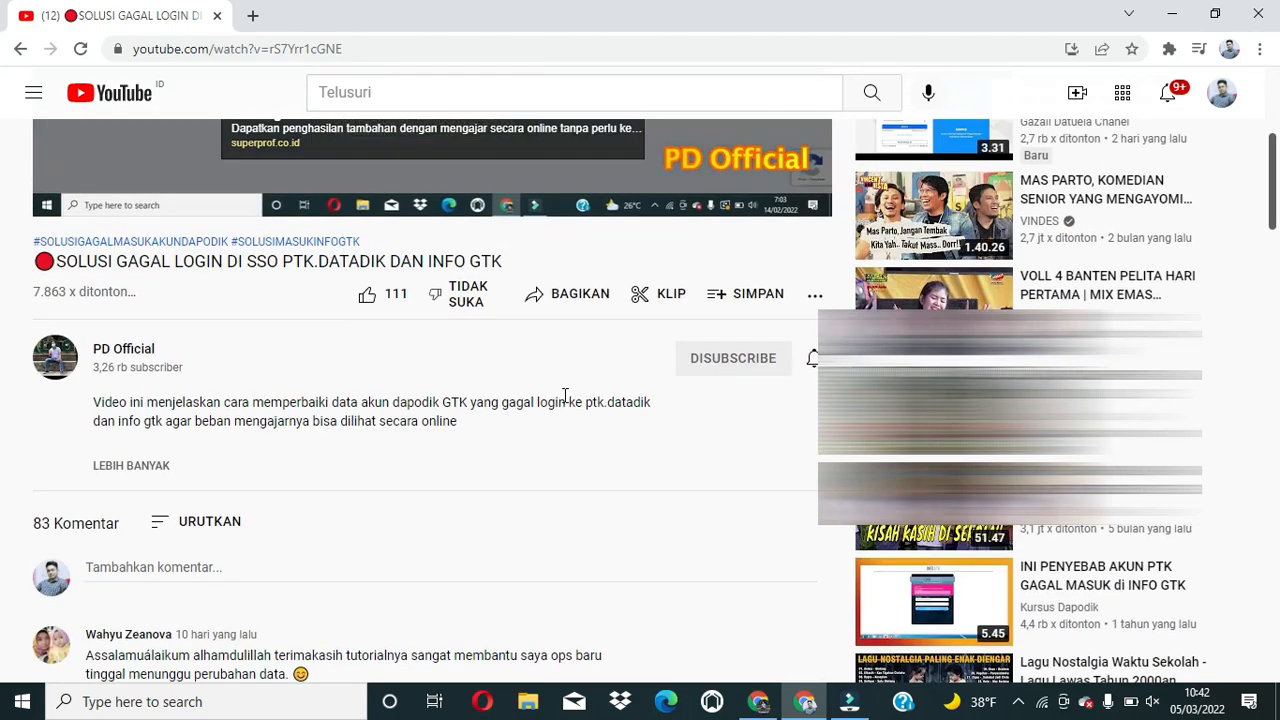
scroll(565, 395, "up", 1)
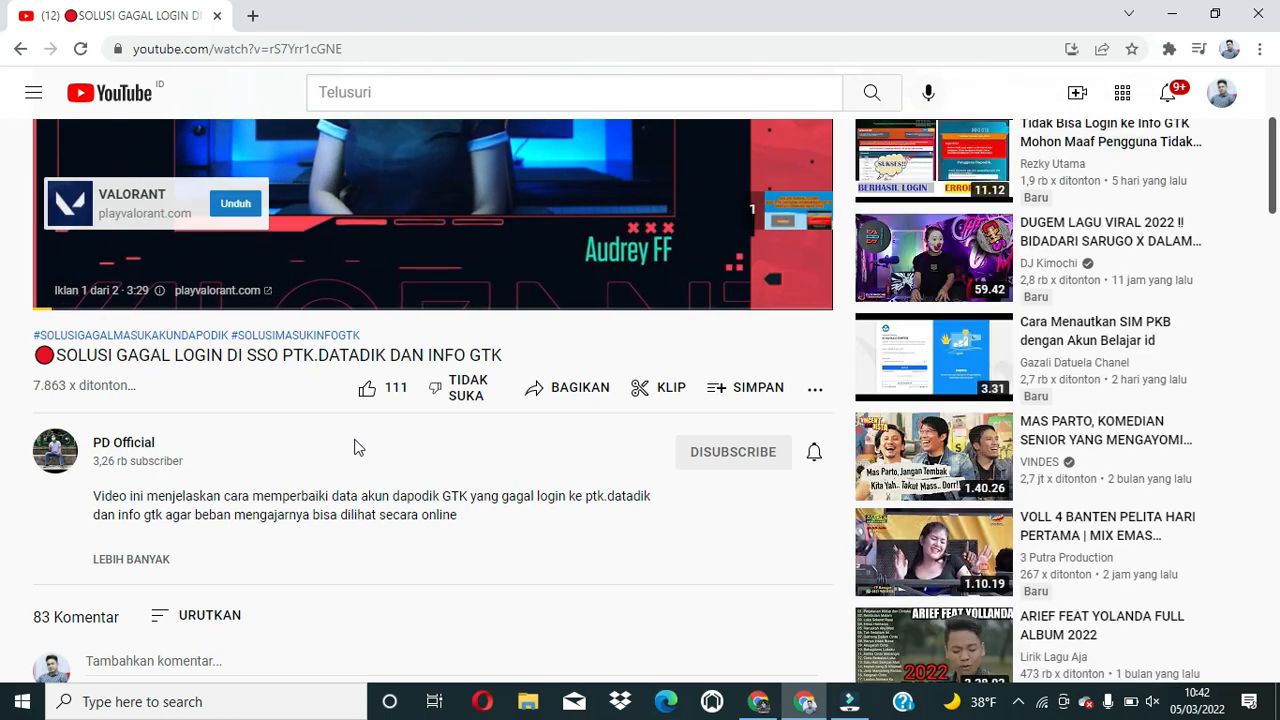
scroll(293, 442, "down", 2)
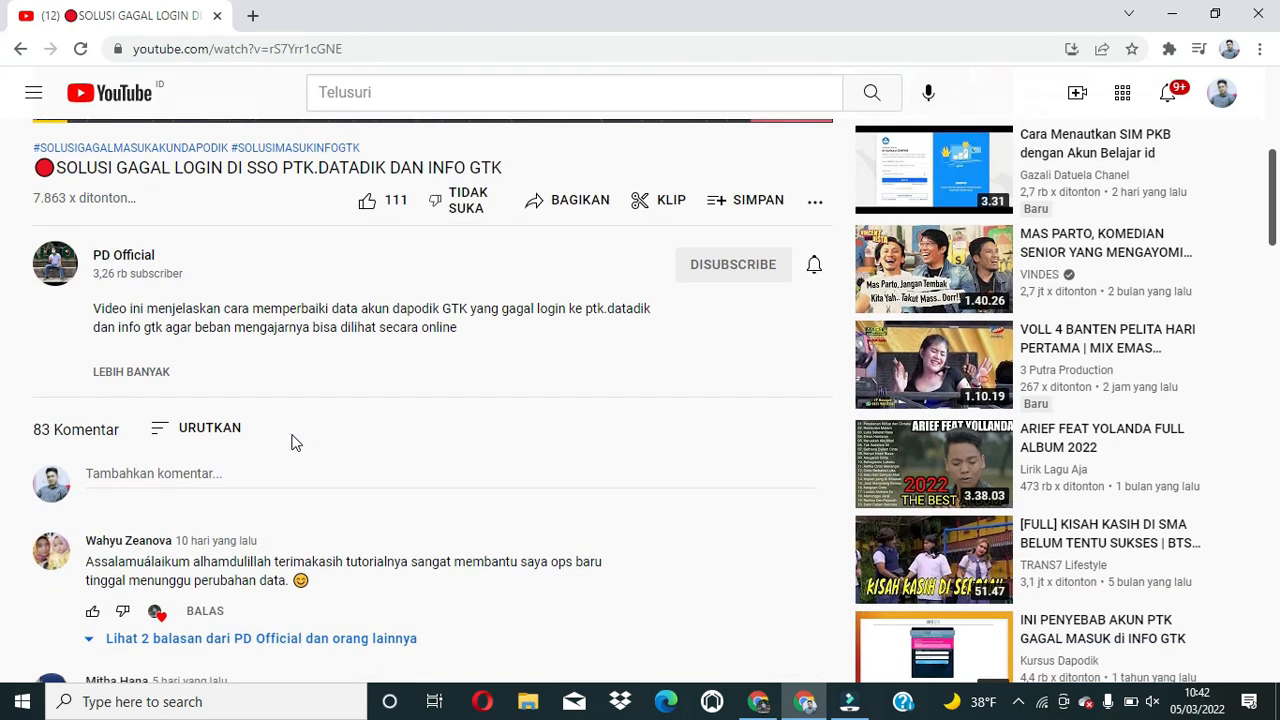
scroll(293, 442, "up", 2)
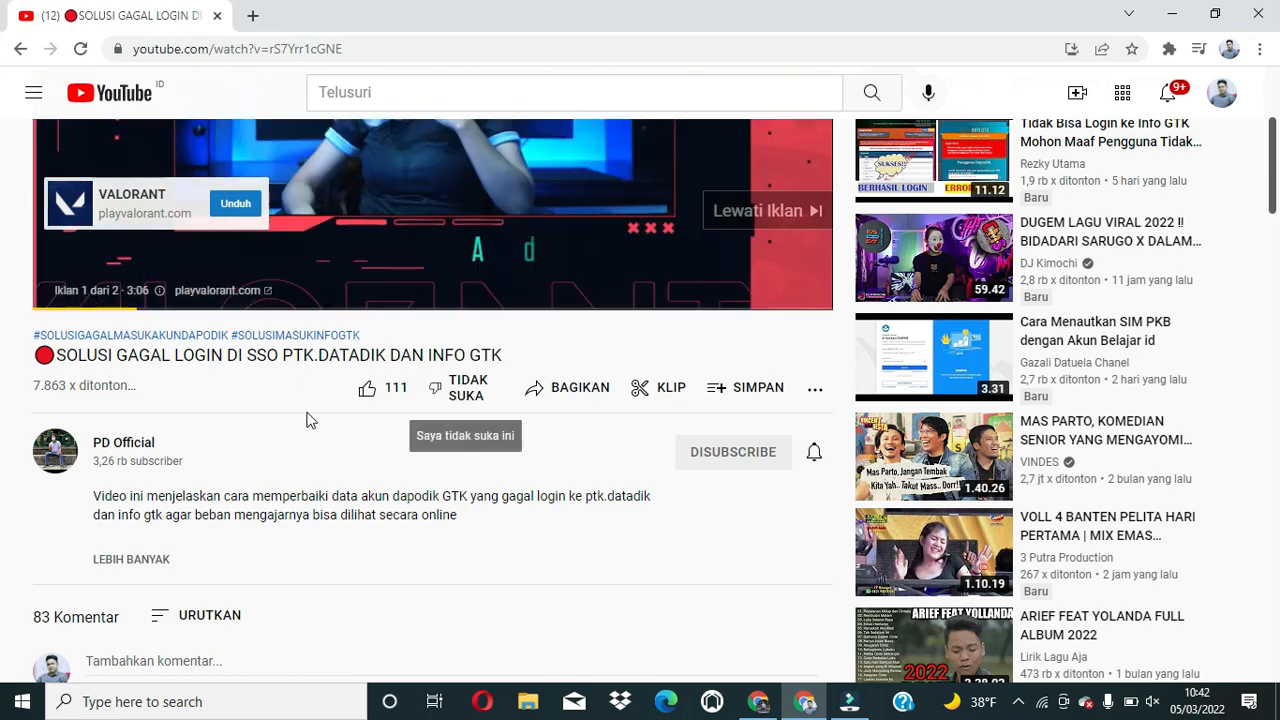
Step: Read through the viewers' comments about password updates, synchronisation and failed INFO GTK logins, and return towards the start of the page
scroll(305, 425, "down", 4)
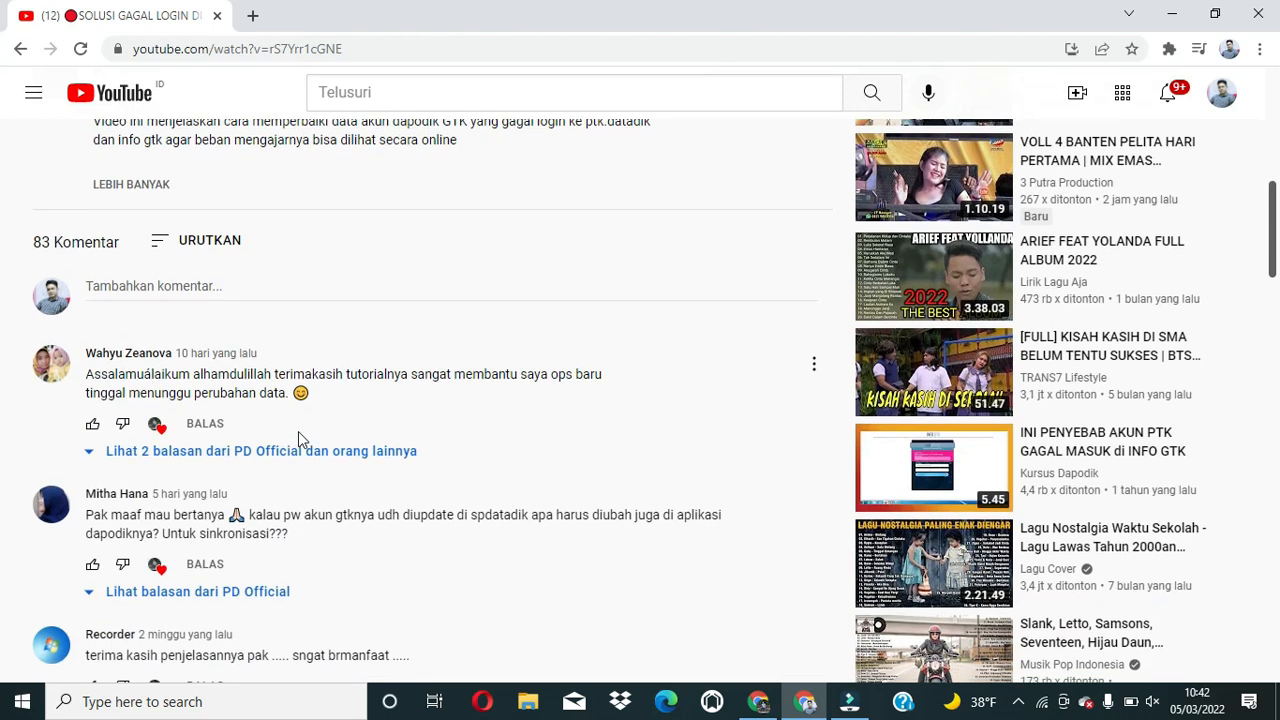
scroll(298, 433, "down", 1)
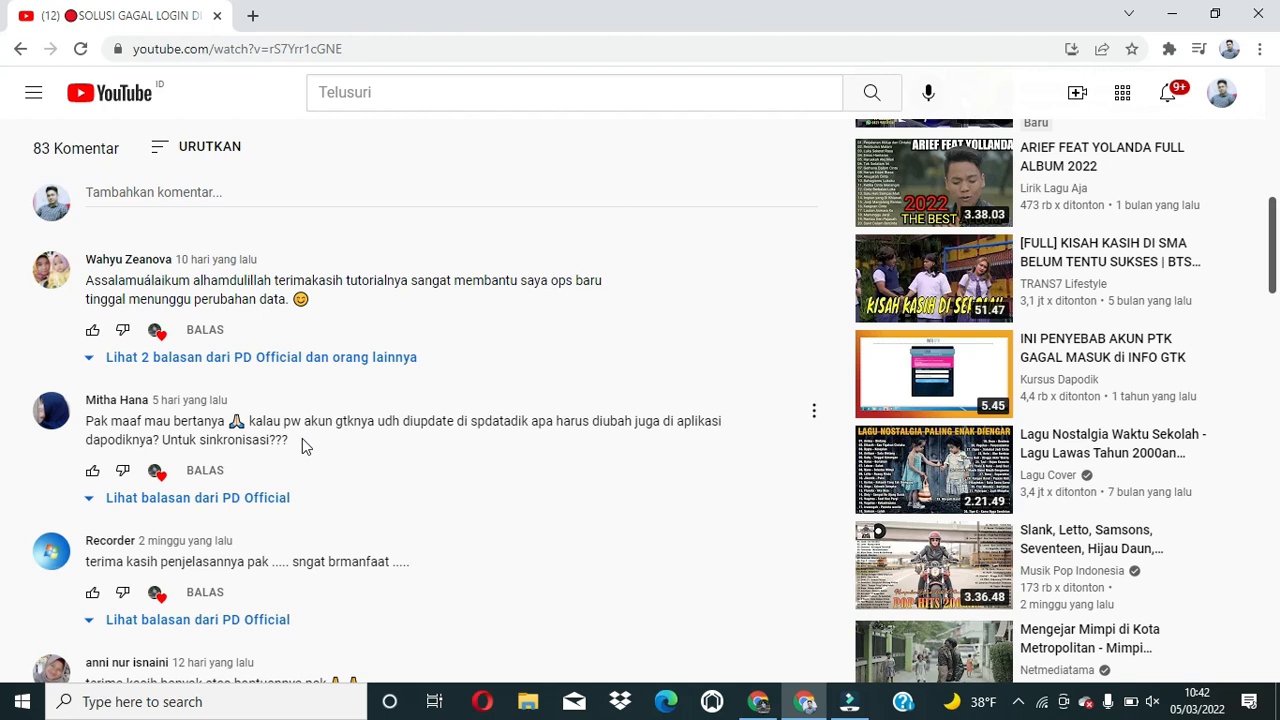
scroll(237, 445, "down", 1)
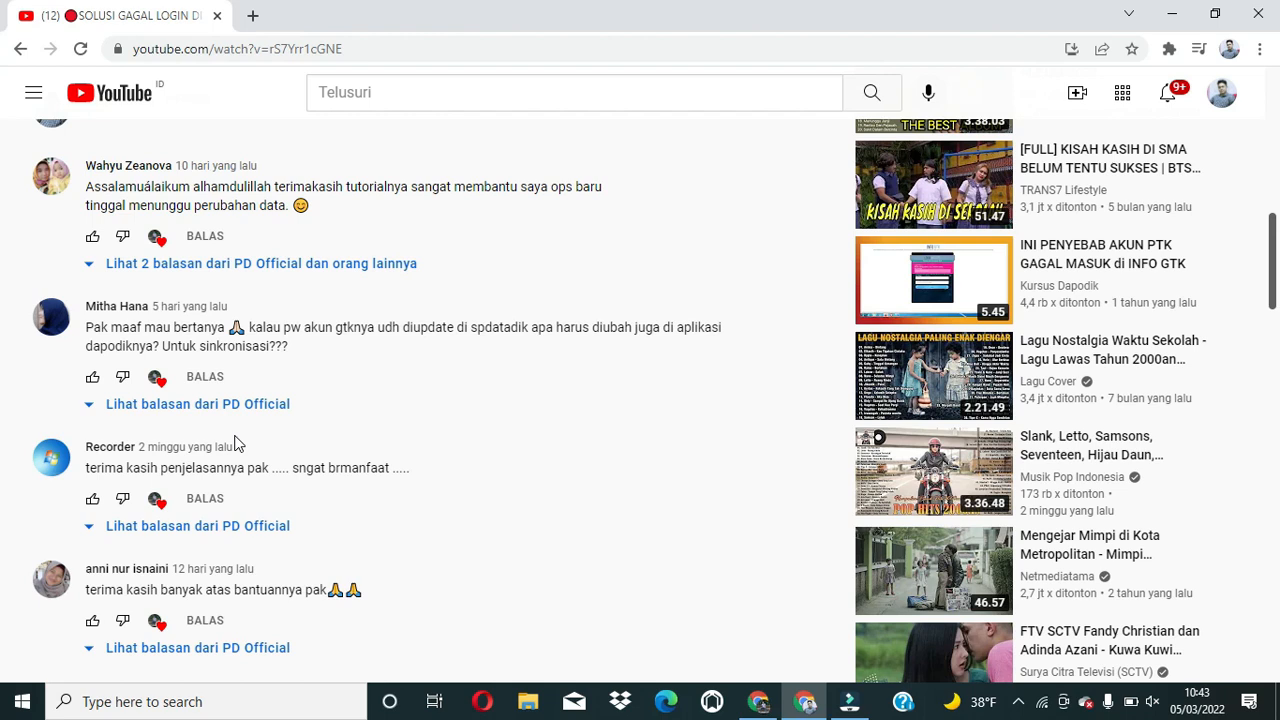
scroll(240, 448, "down", 2)
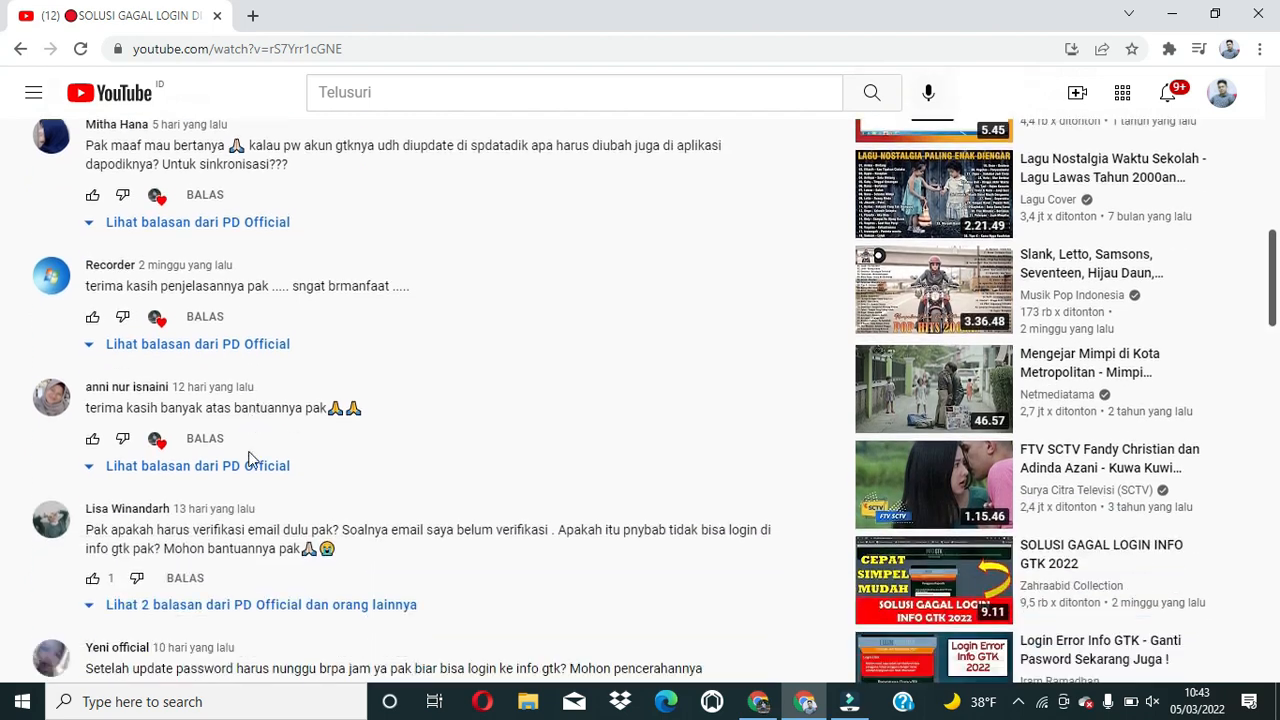
scroll(315, 470, "down", 1)
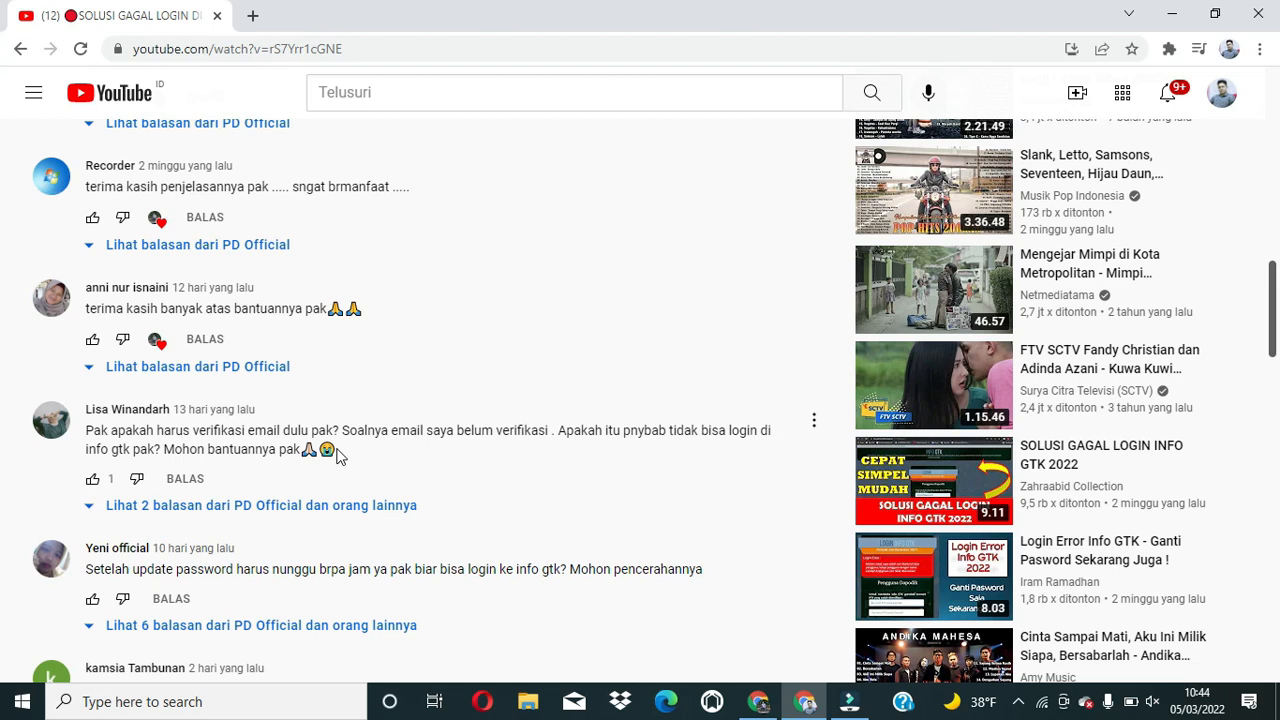
scroll(337, 456, "down", 1)
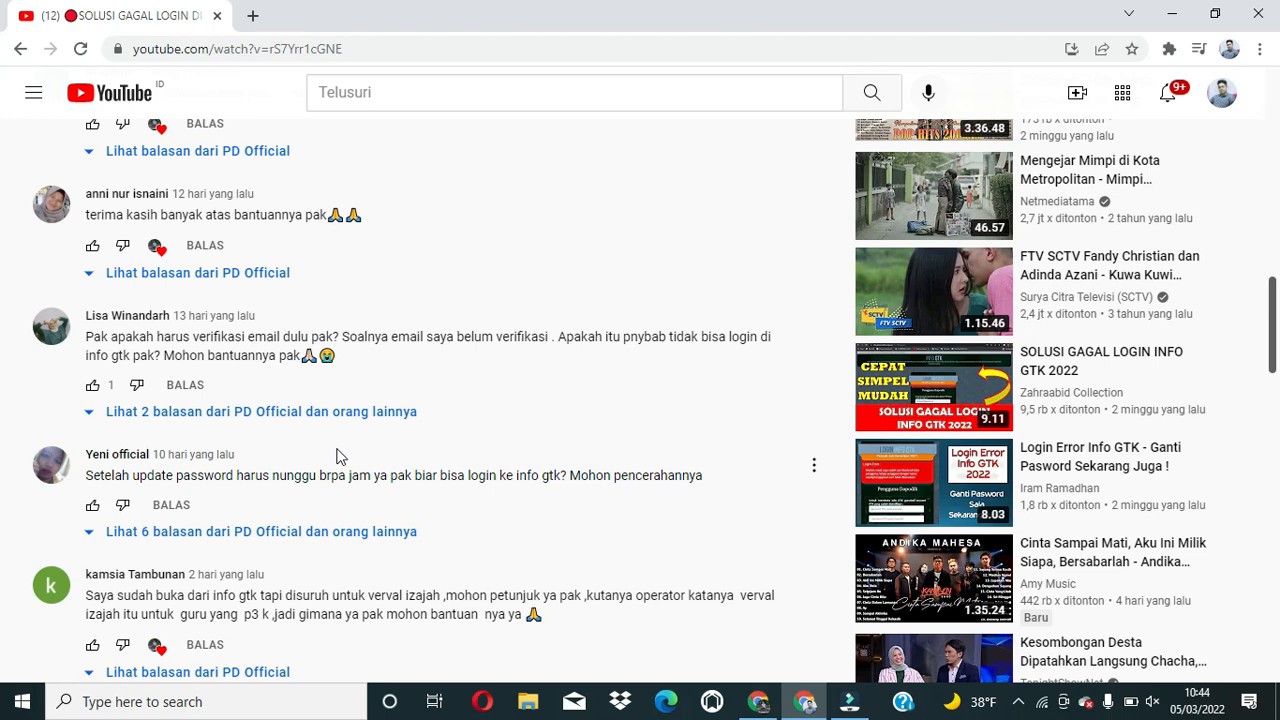
scroll(337, 456, "down", 1)
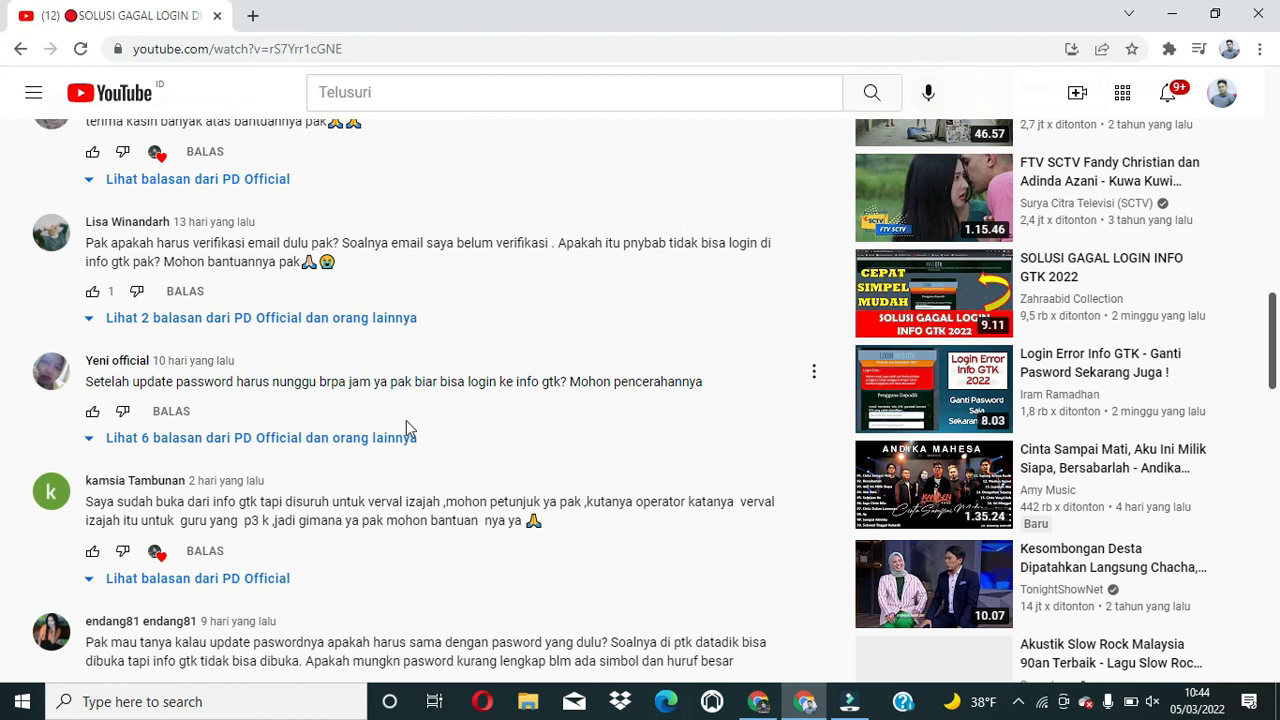
scroll(406, 420, "down", 2)
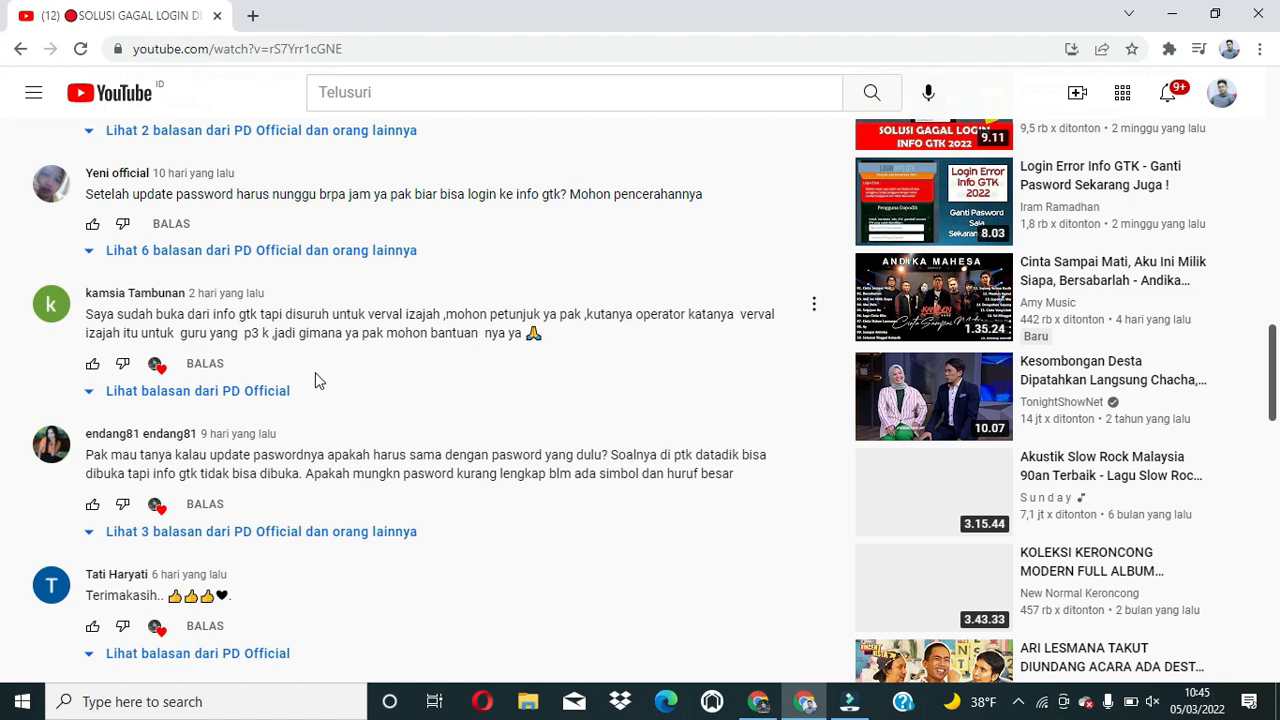
scroll(295, 376, "down", 1)
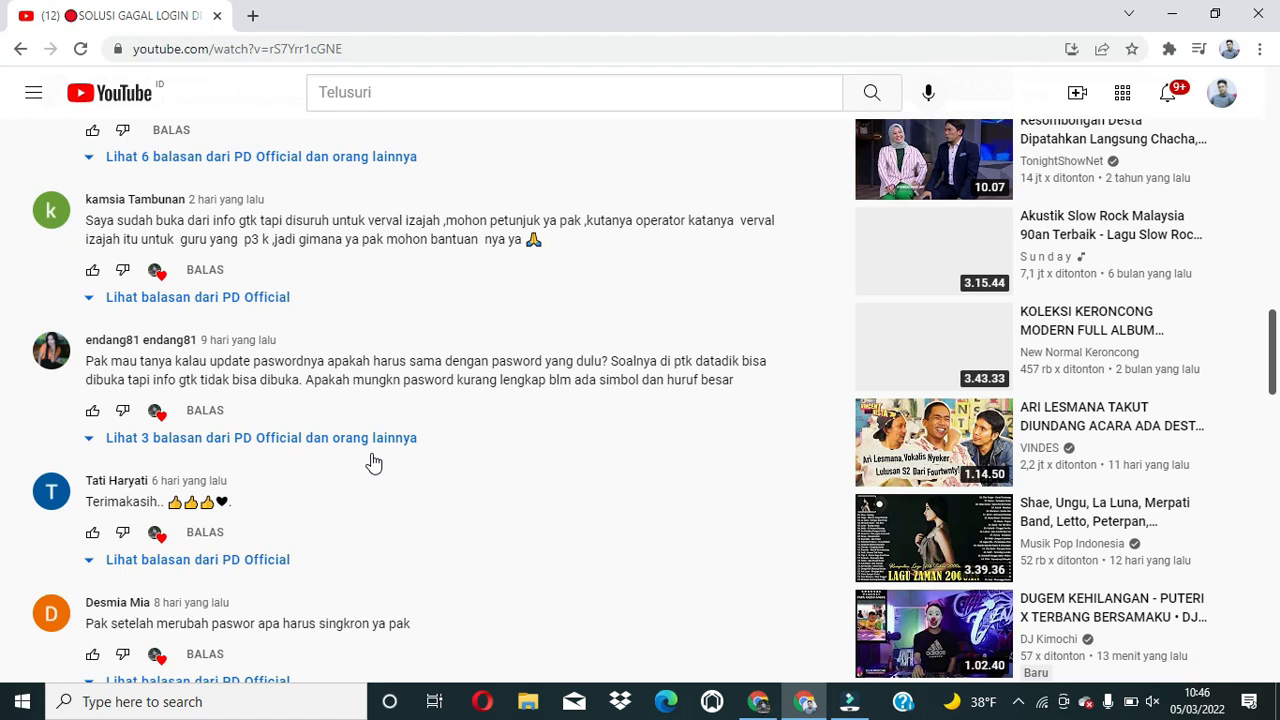
scroll(371, 462, "down", 1)
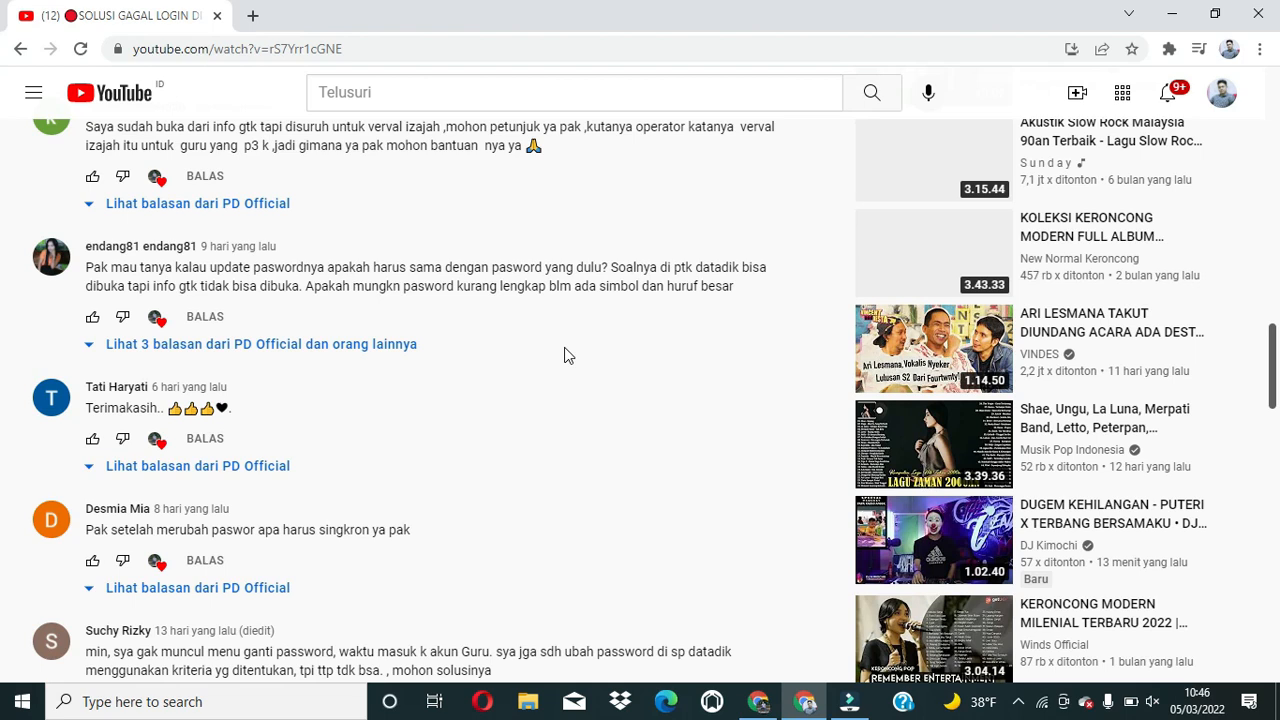
scroll(529, 377, "down", 1)
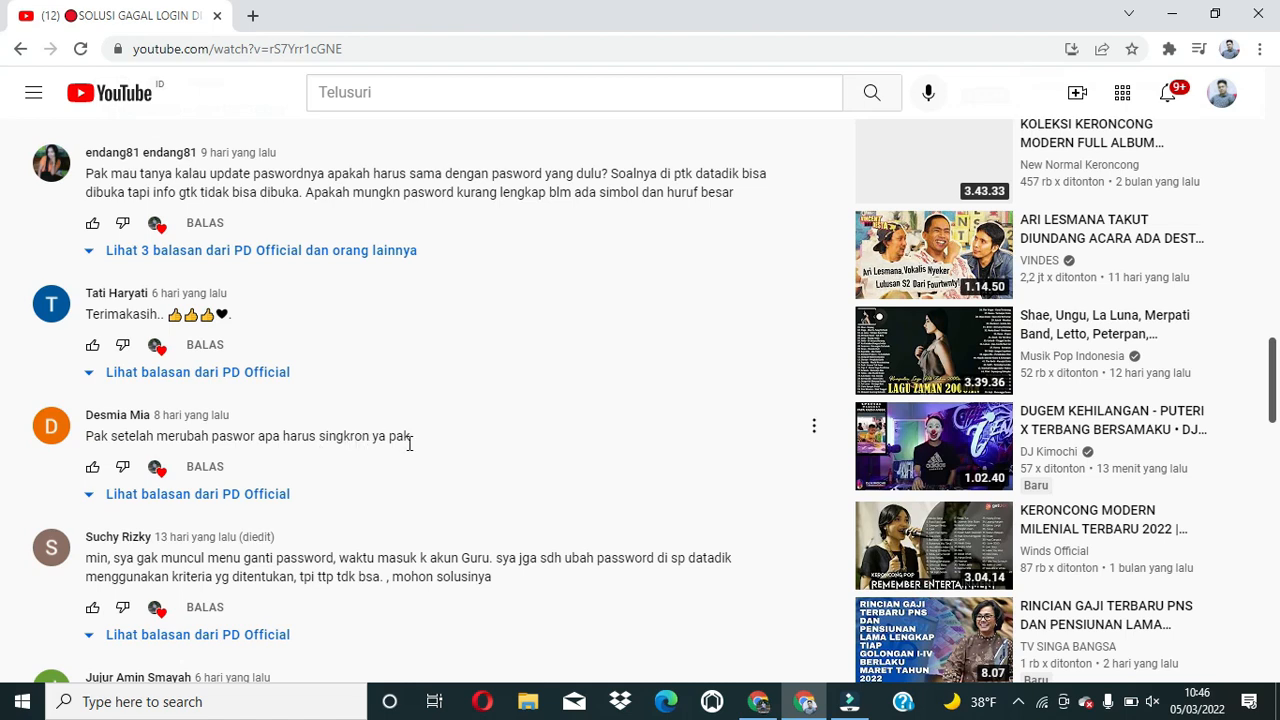
scroll(410, 445, "down", 1)
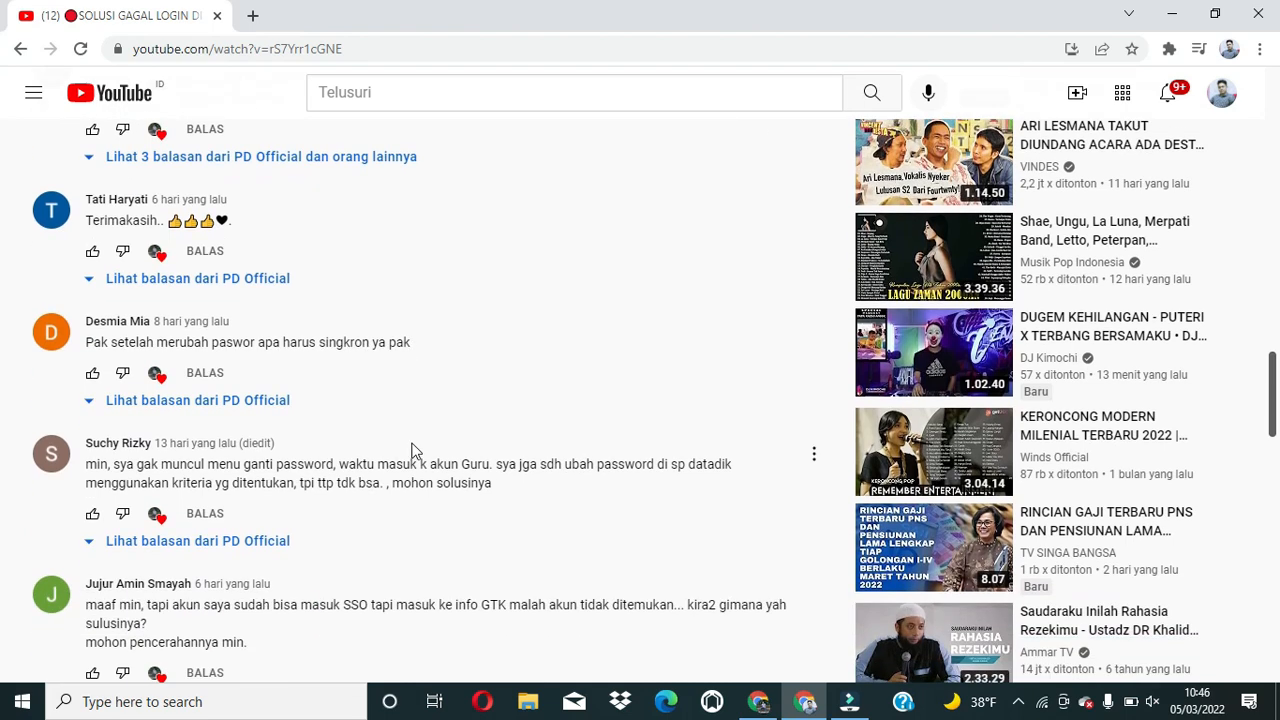
scroll(412, 451, "down", 1)
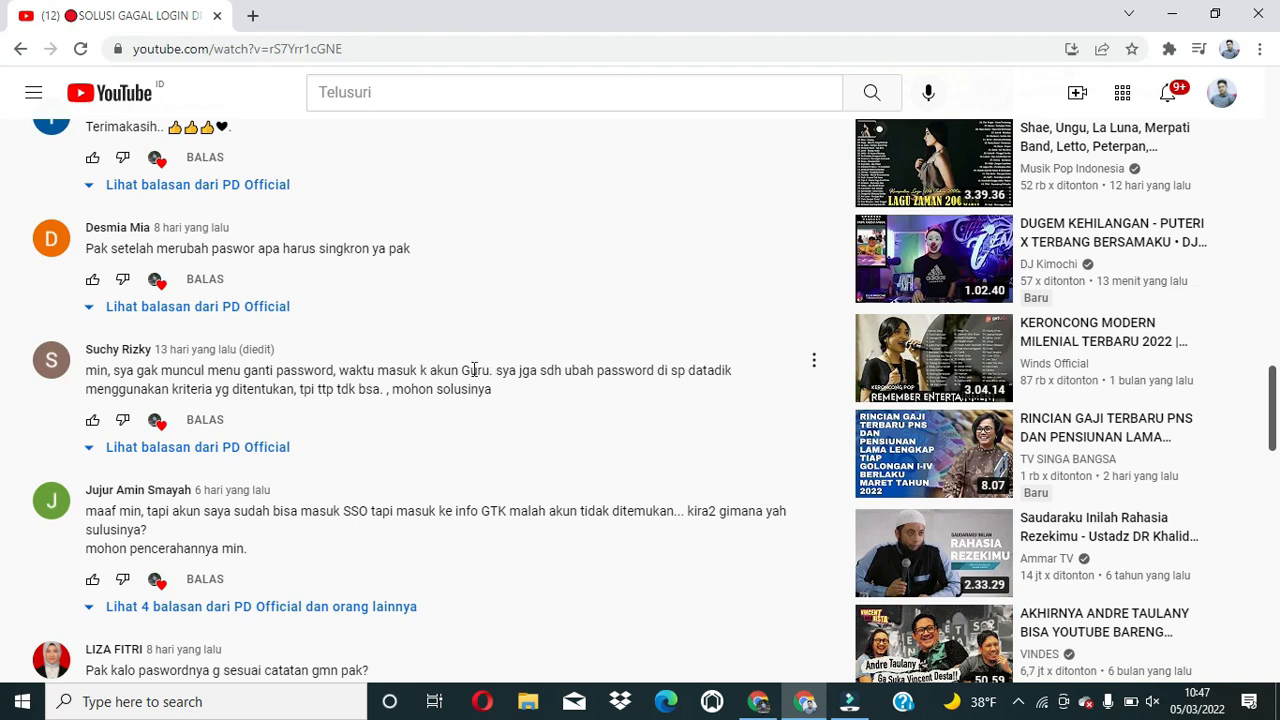
scroll(386, 466, "down", 1)
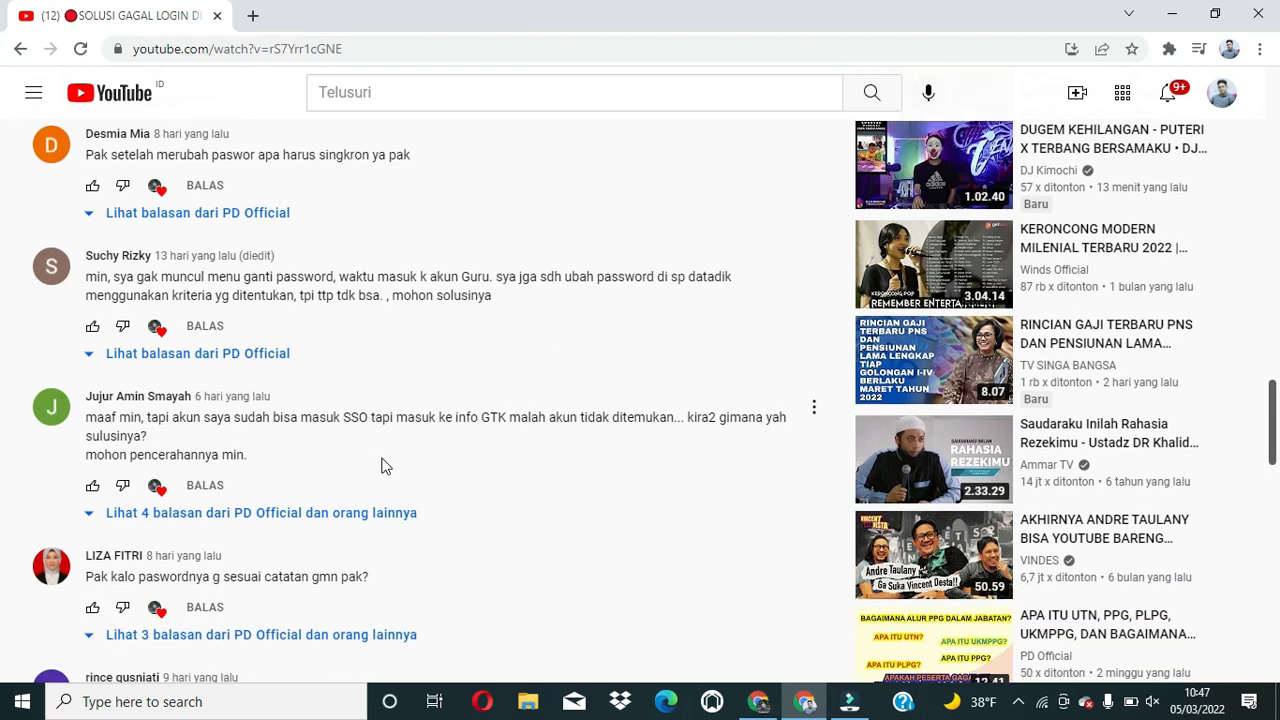
scroll(386, 466, "down", 1)
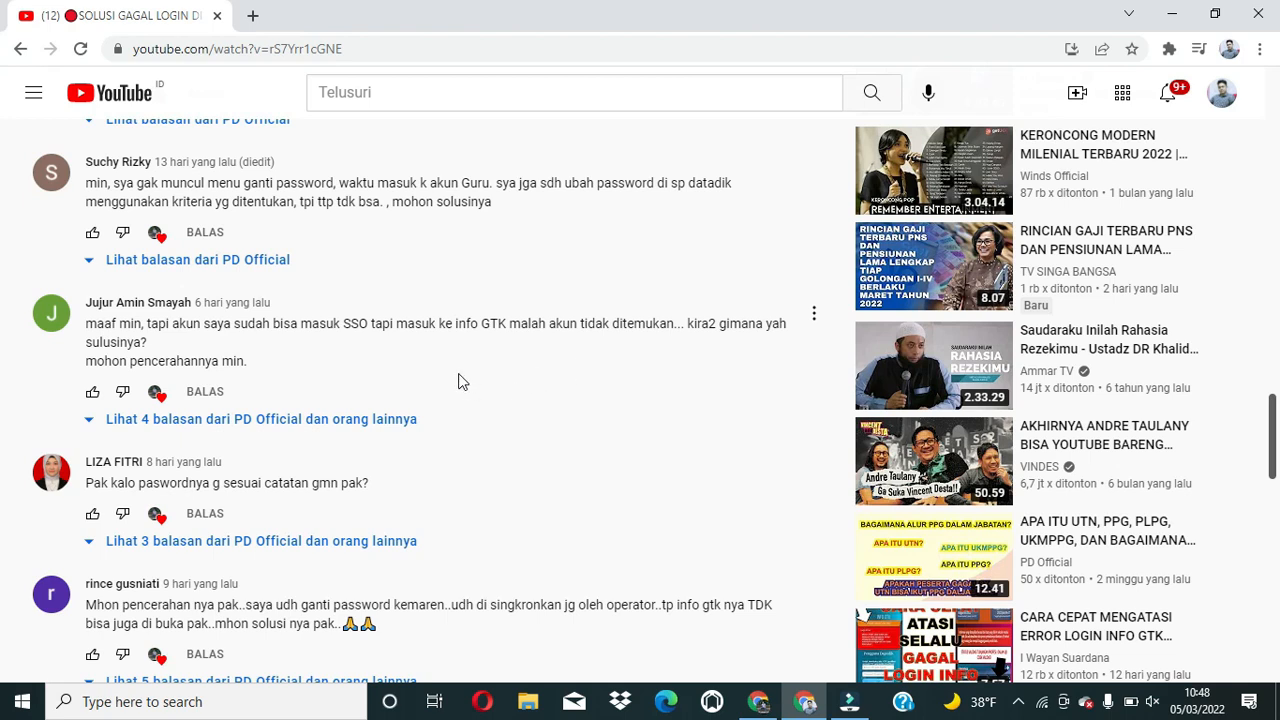
scroll(434, 365, "down", 2)
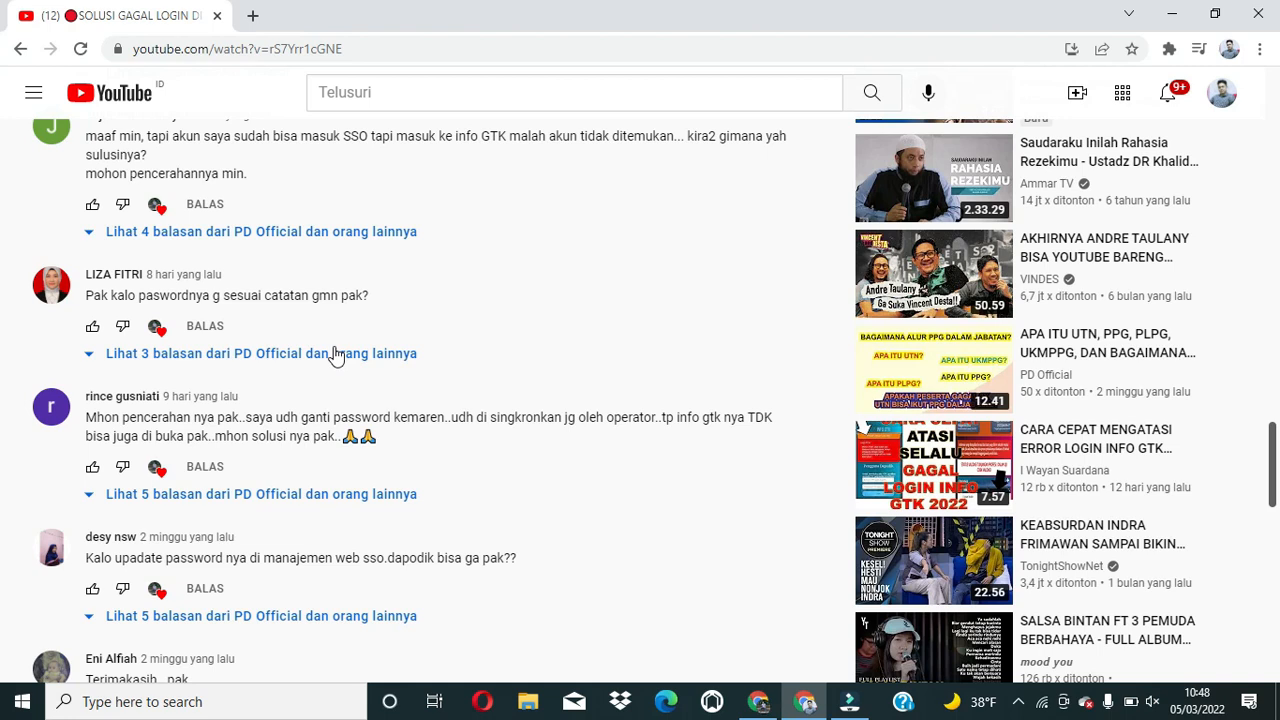
scroll(337, 355, "down", 1)
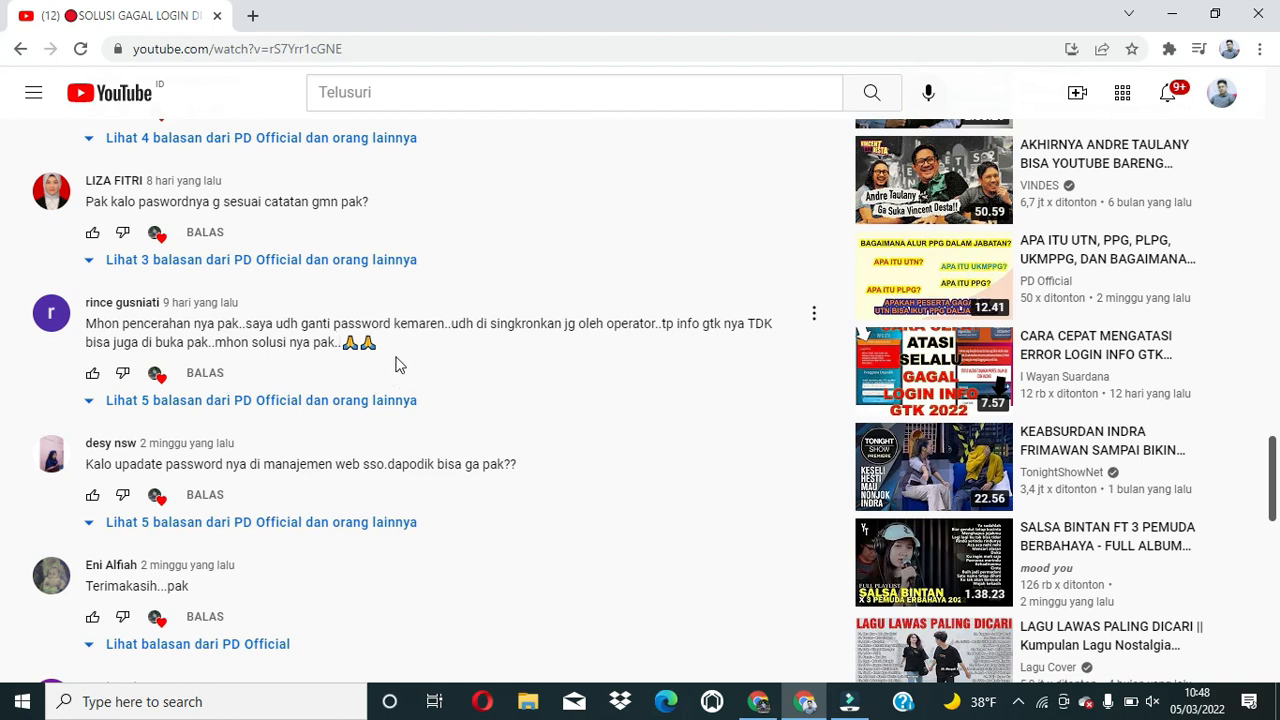
scroll(395, 365, "down", 1)
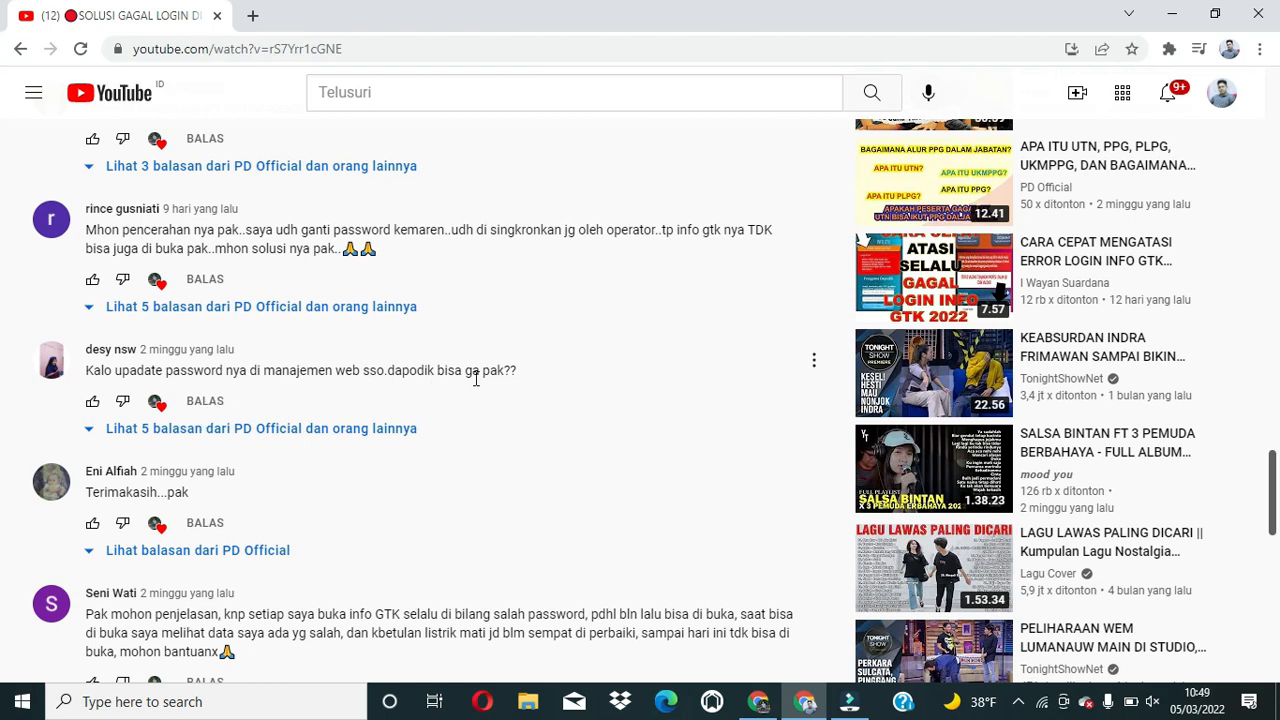
scroll(377, 392, "down", 1)
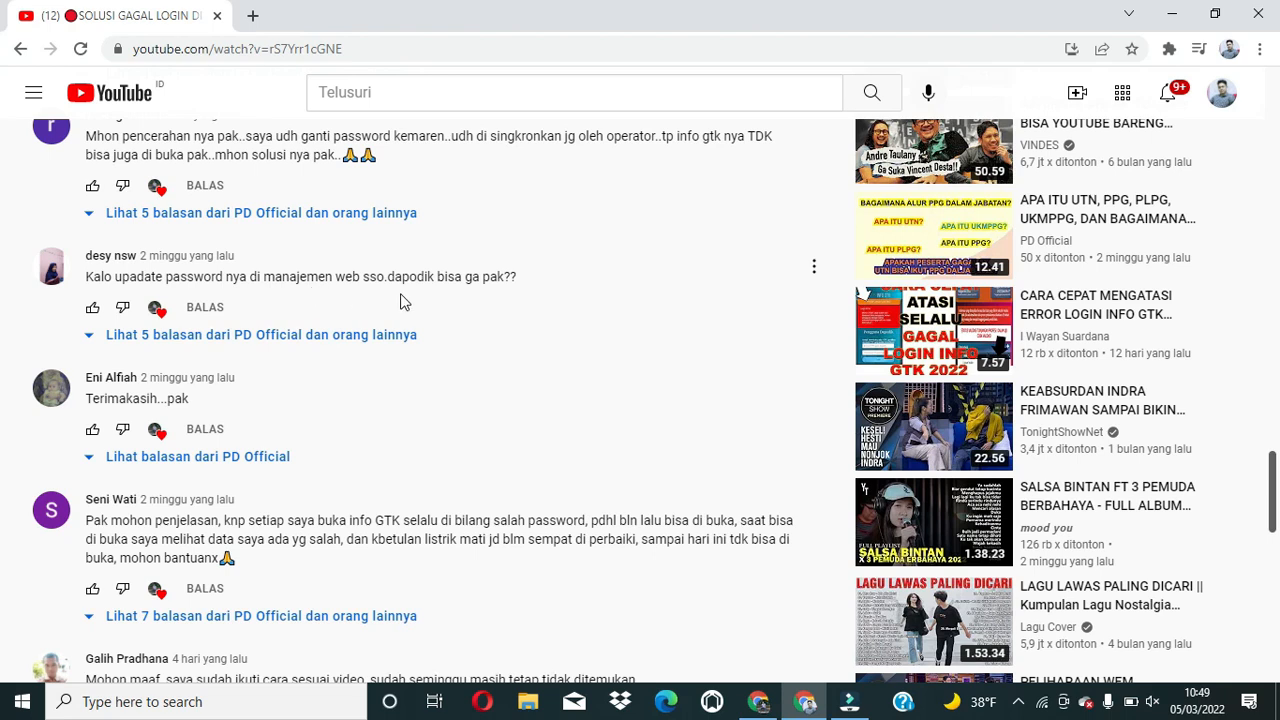
scroll(402, 310, "down", 2)
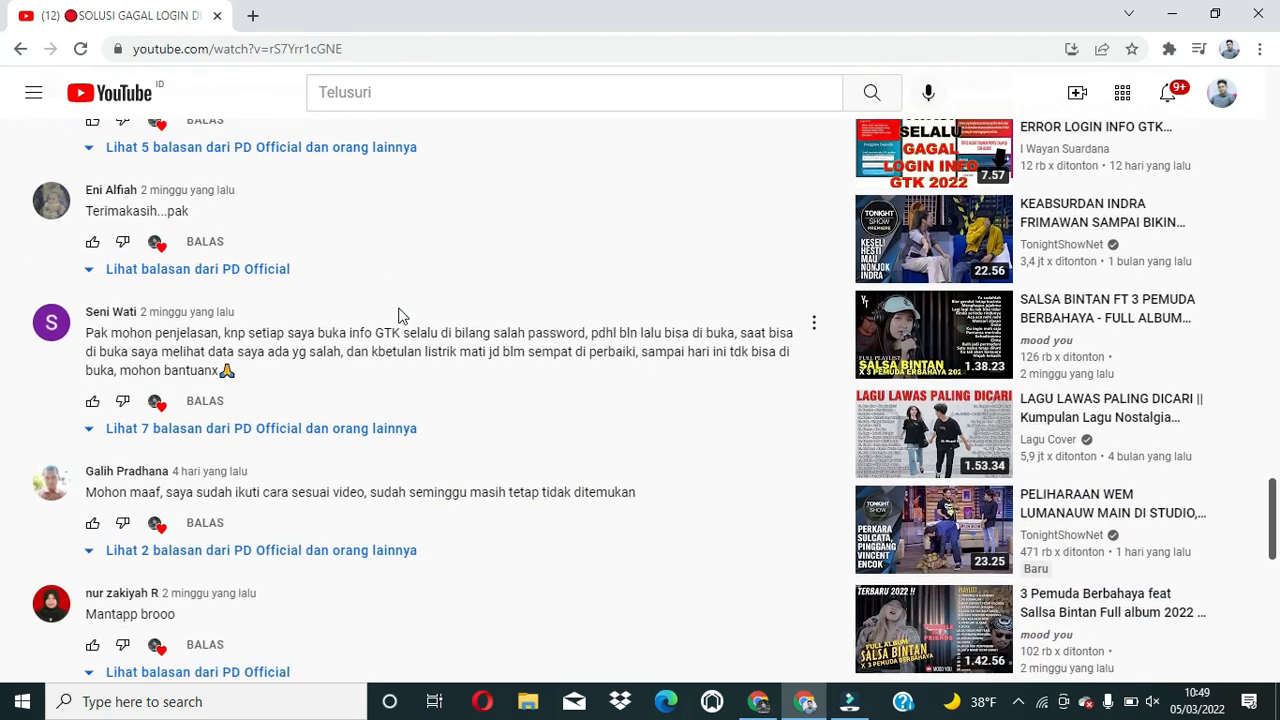
scroll(398, 316, "down", 1)
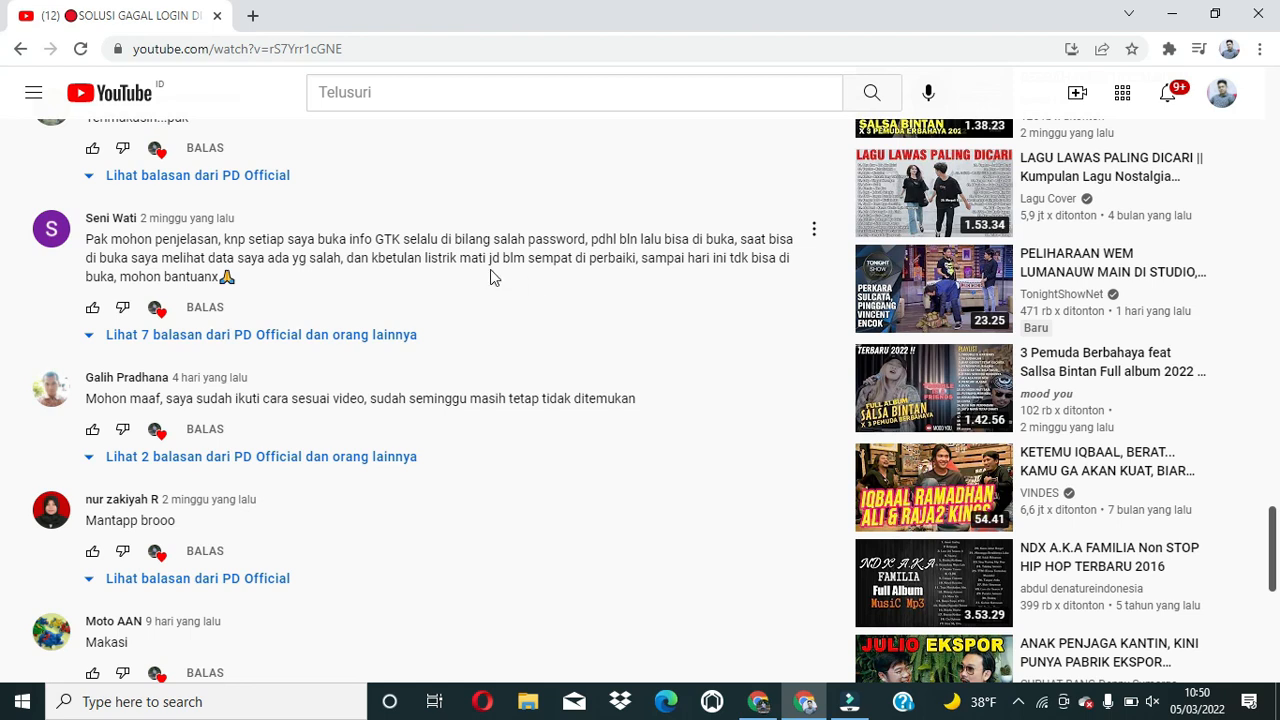
scroll(490, 270, "down", 2)
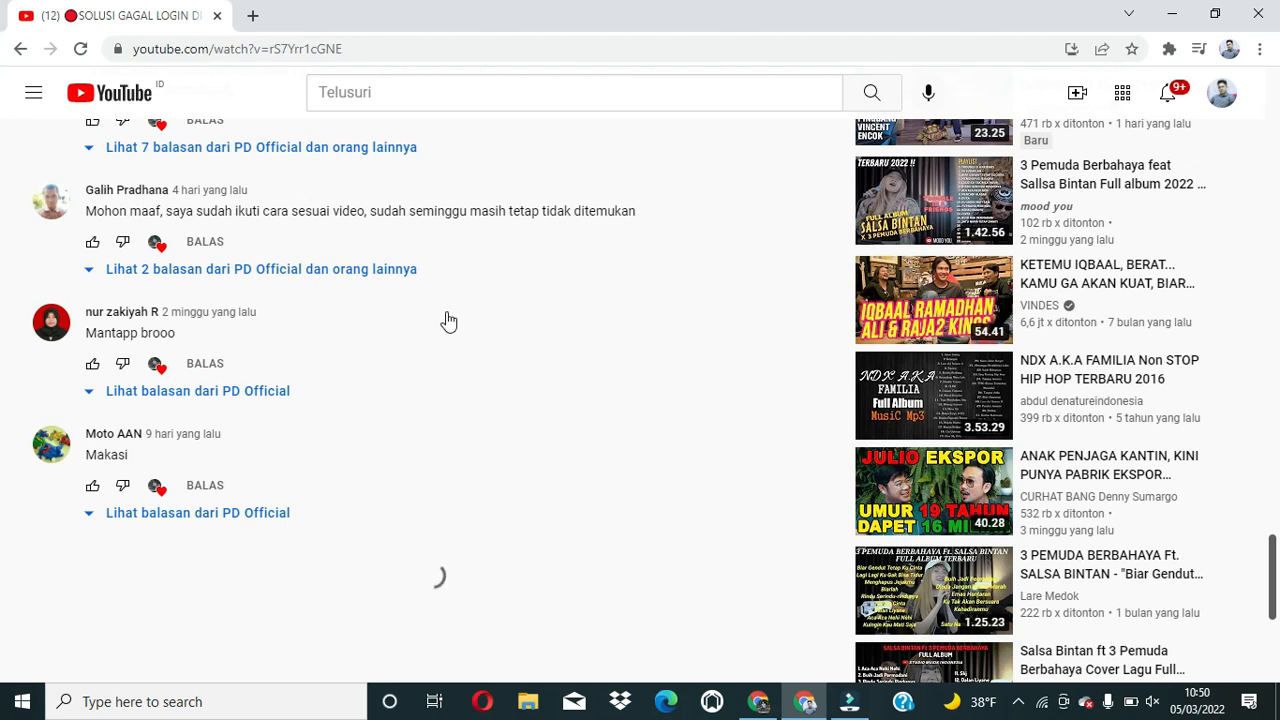
scroll(447, 313, "down", 3)
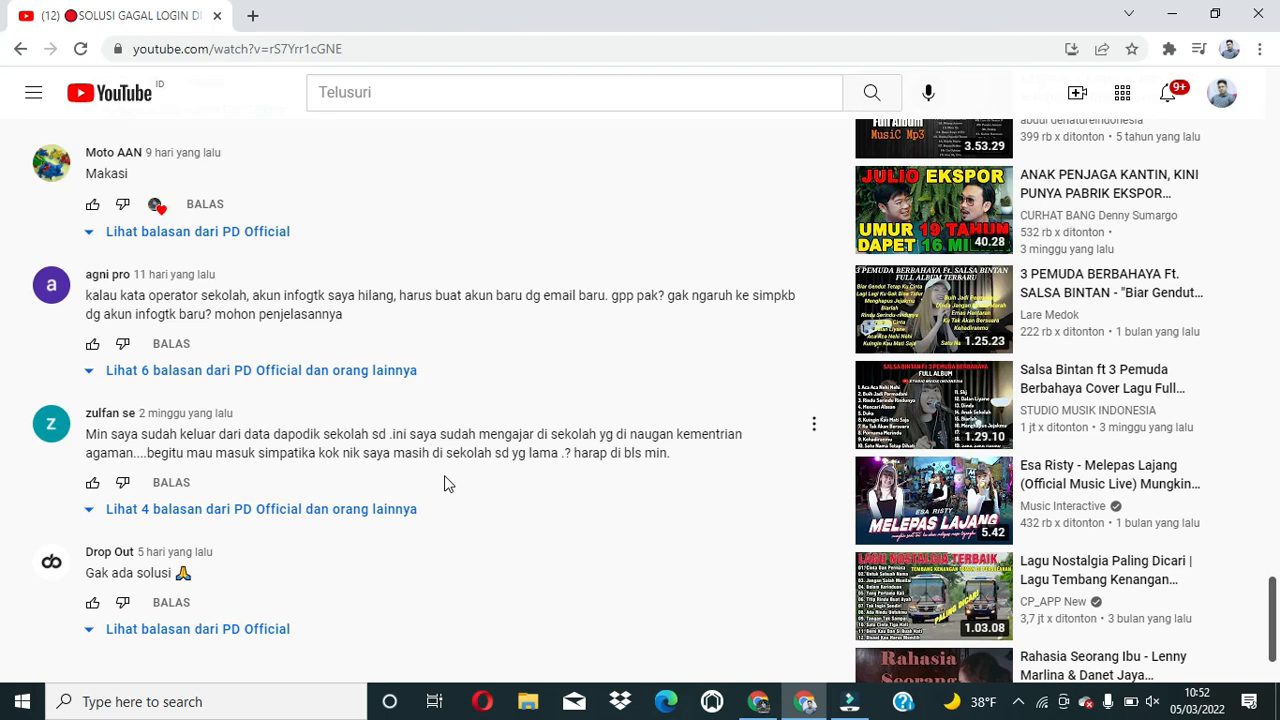
scroll(437, 478, "down", 1)
scroll(435, 478, "up", 6)
scroll(435, 478, "up", 15)
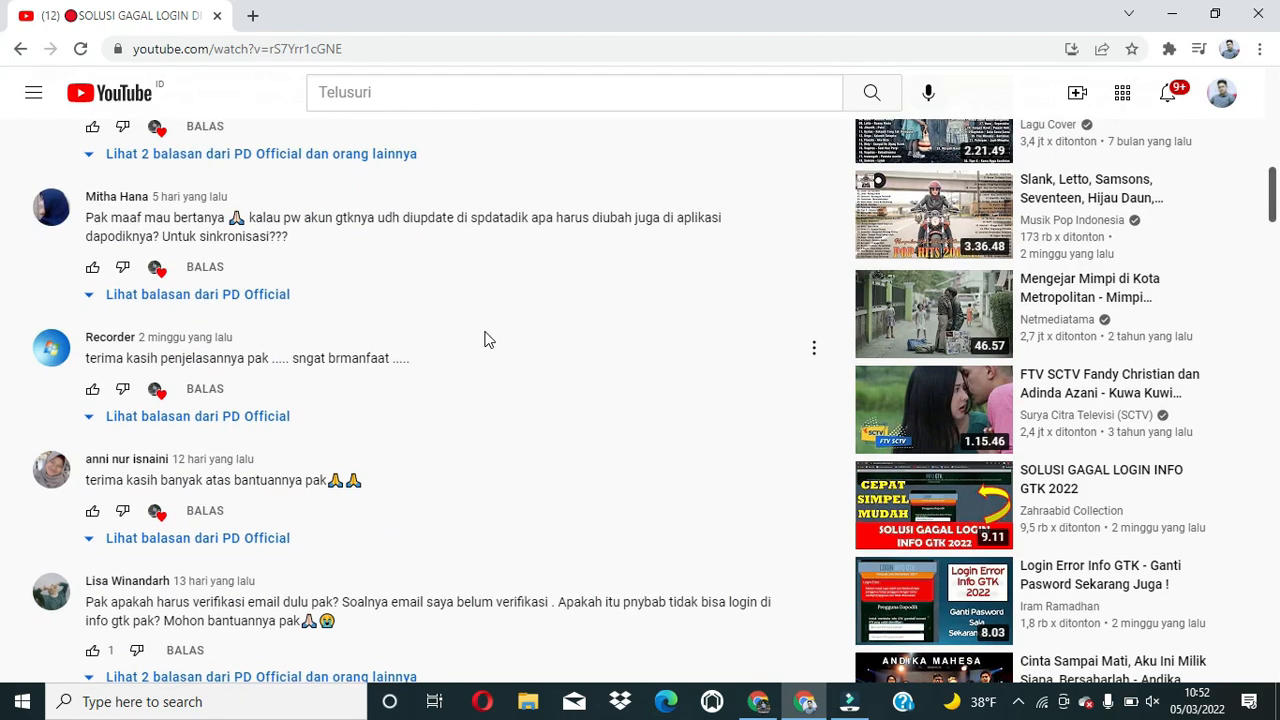
scroll(486, 338, "up", 10)
Step: Switch back to the browser window with INFO GTK and compare its dashboard with the Biodata page of PTK Datadik
left_click(758, 701)
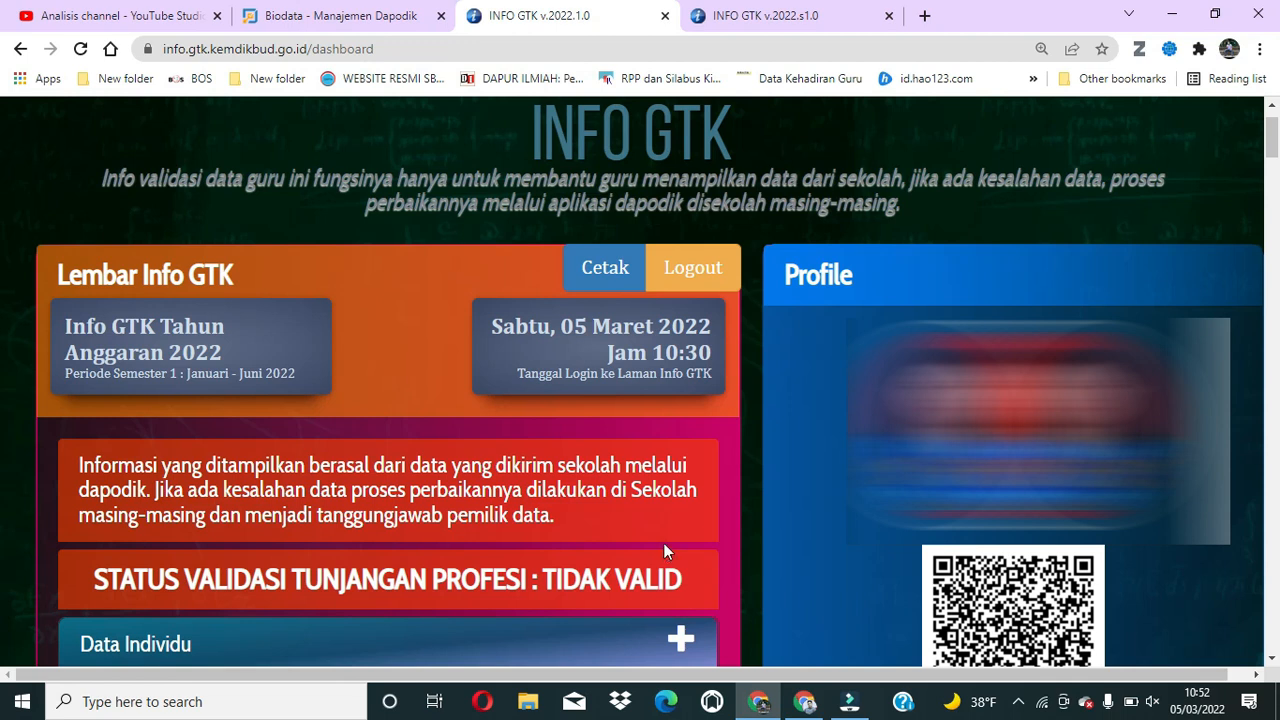
left_click(351, 9)
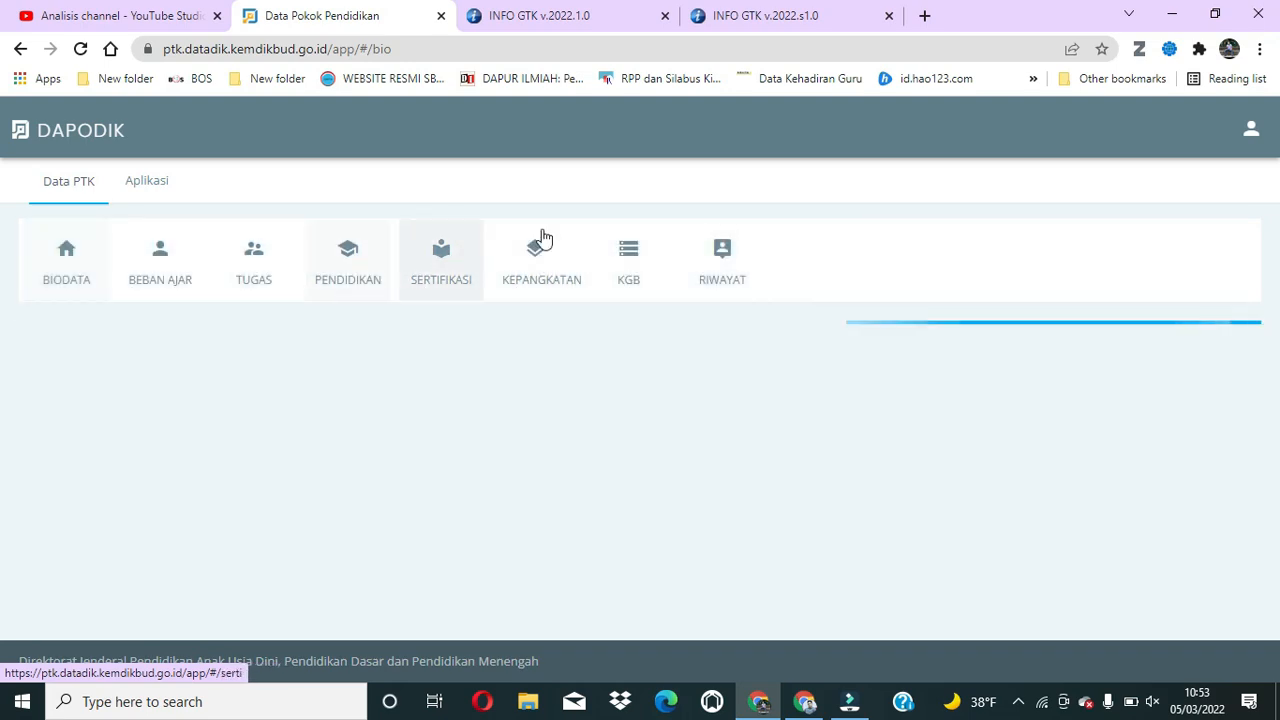
left_click(543, 18)
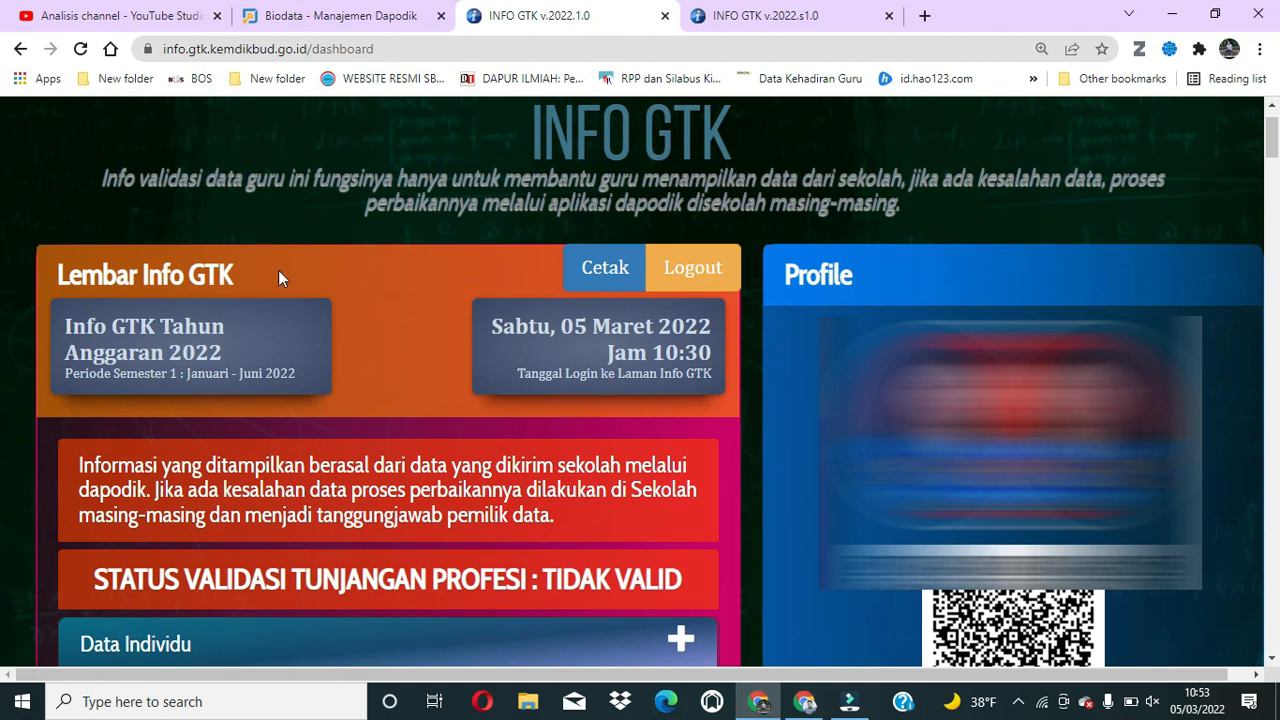
left_click(345, 15)
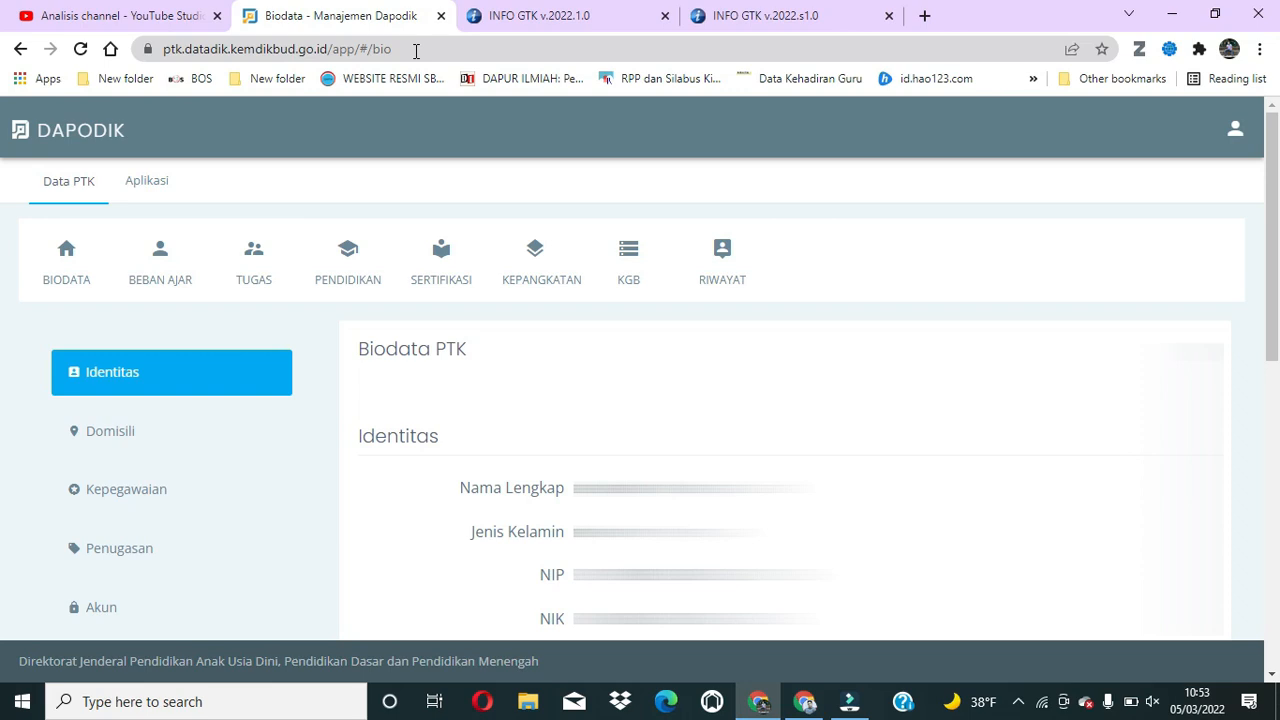
left_click(556, 10)
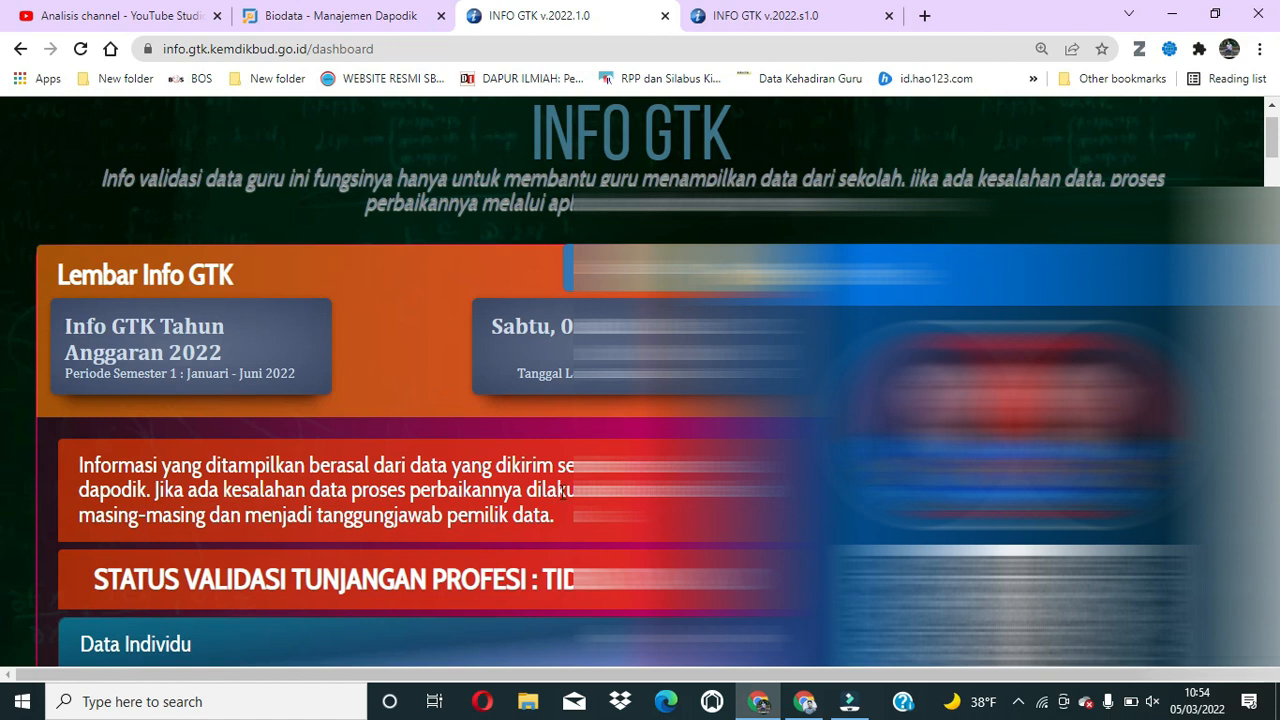
Step: Return to the Biodata page of PTK Datadik and look through the Identitas section
left_click(365, 15)
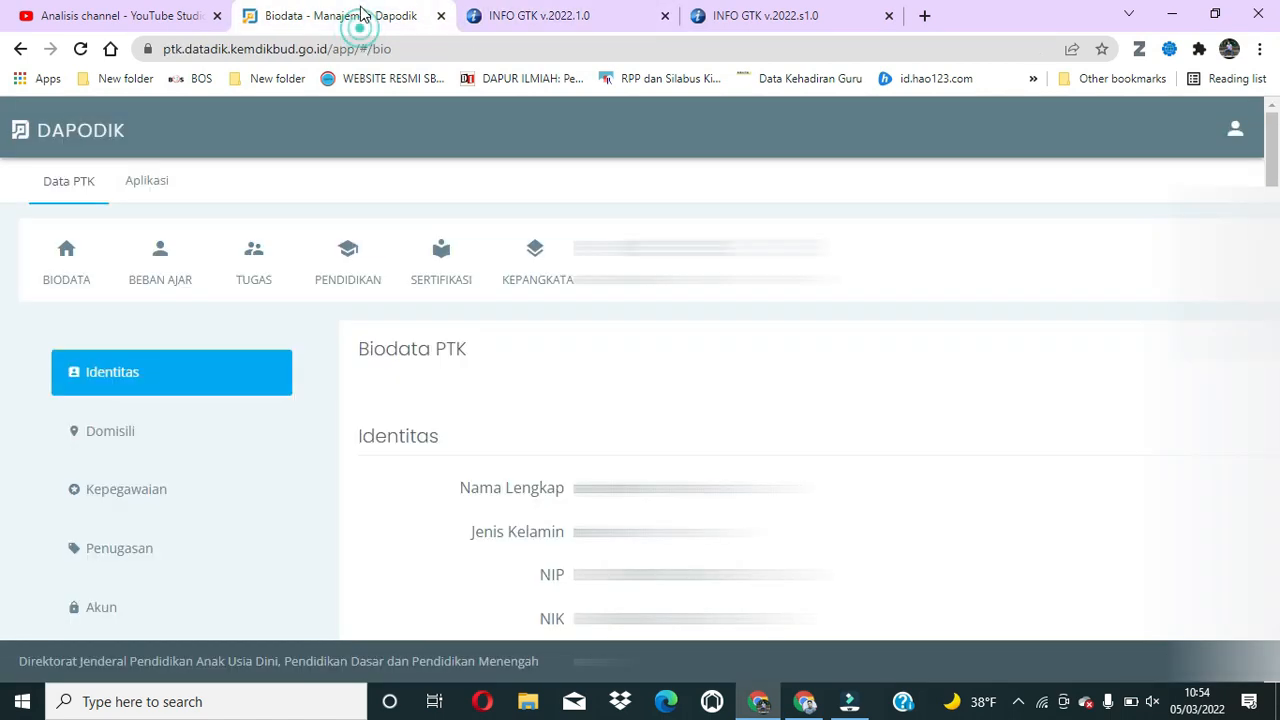
scroll(640, 400, "down", 5)
scroll(640, 400, "up", 5)
scroll(640, 400, "down", 1)
scroll(640, 400, "up", 1)
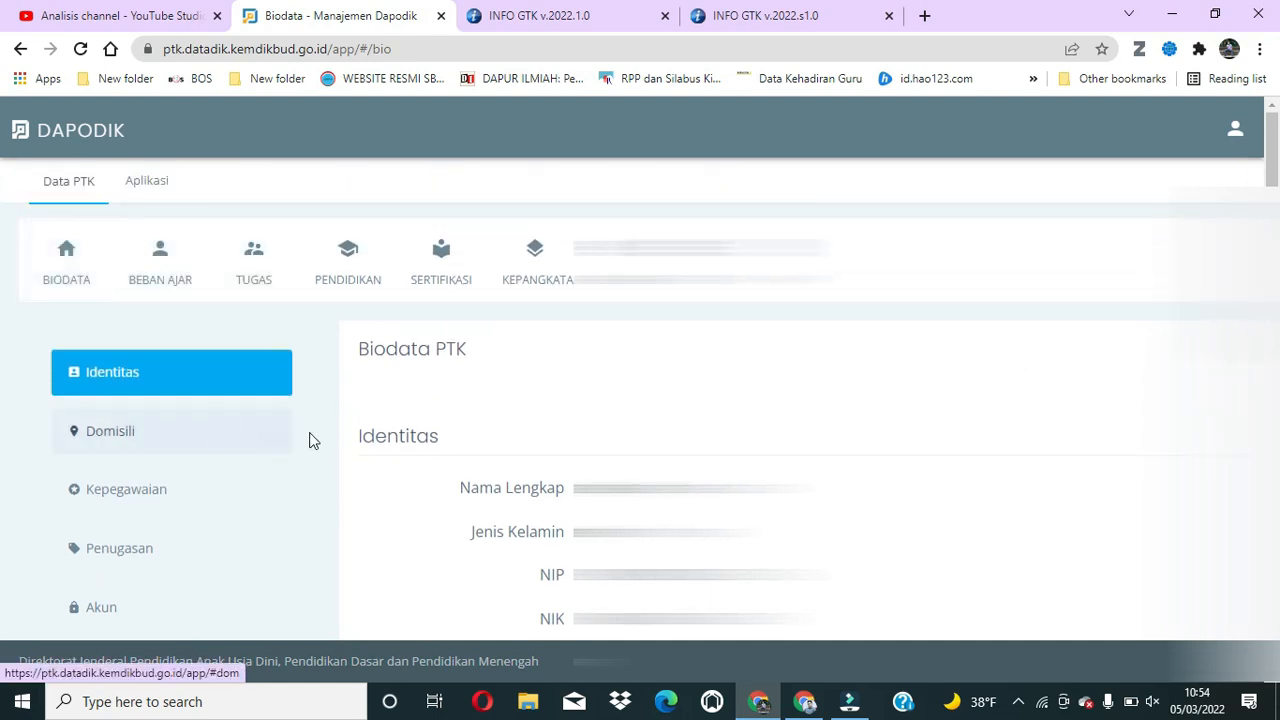
scroll(314, 437, "down", 3)
scroll(315, 437, "up", 3)
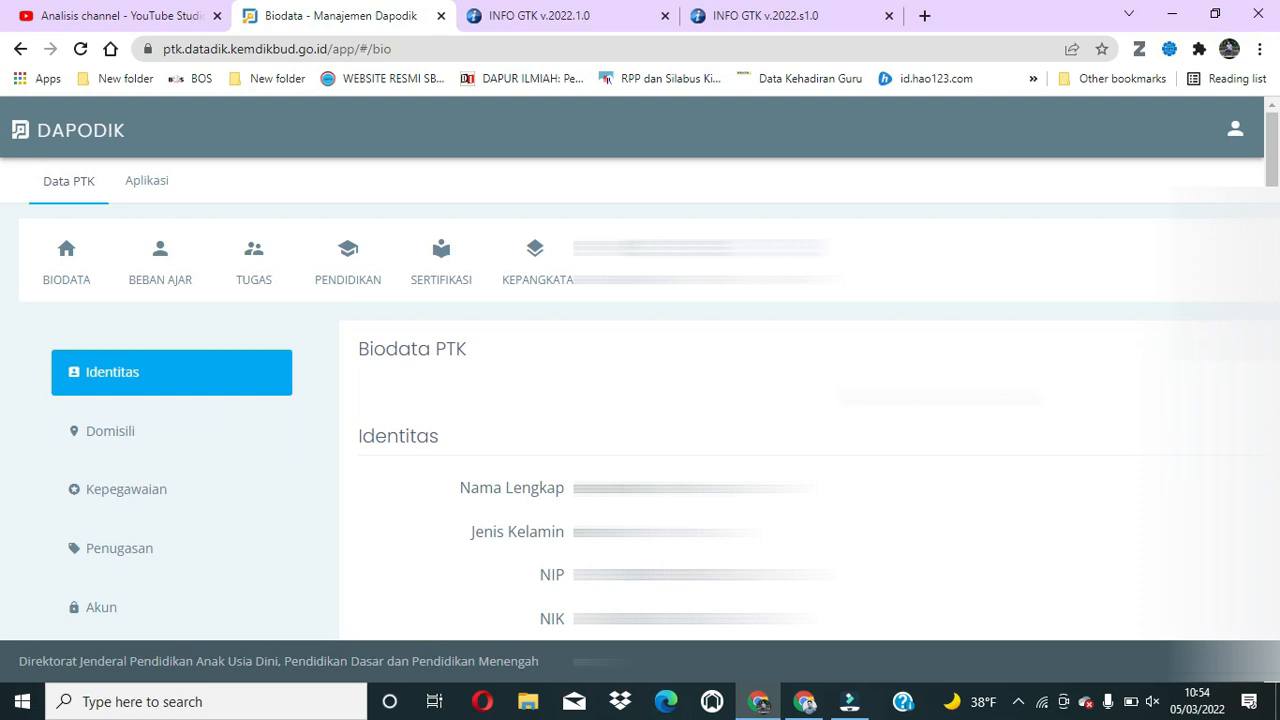
Step: Open the INFO GTK dashboard through the Info GTK link at the end of the Identitas data, and return to the Biodata page
scroll(640, 400, "down", 10)
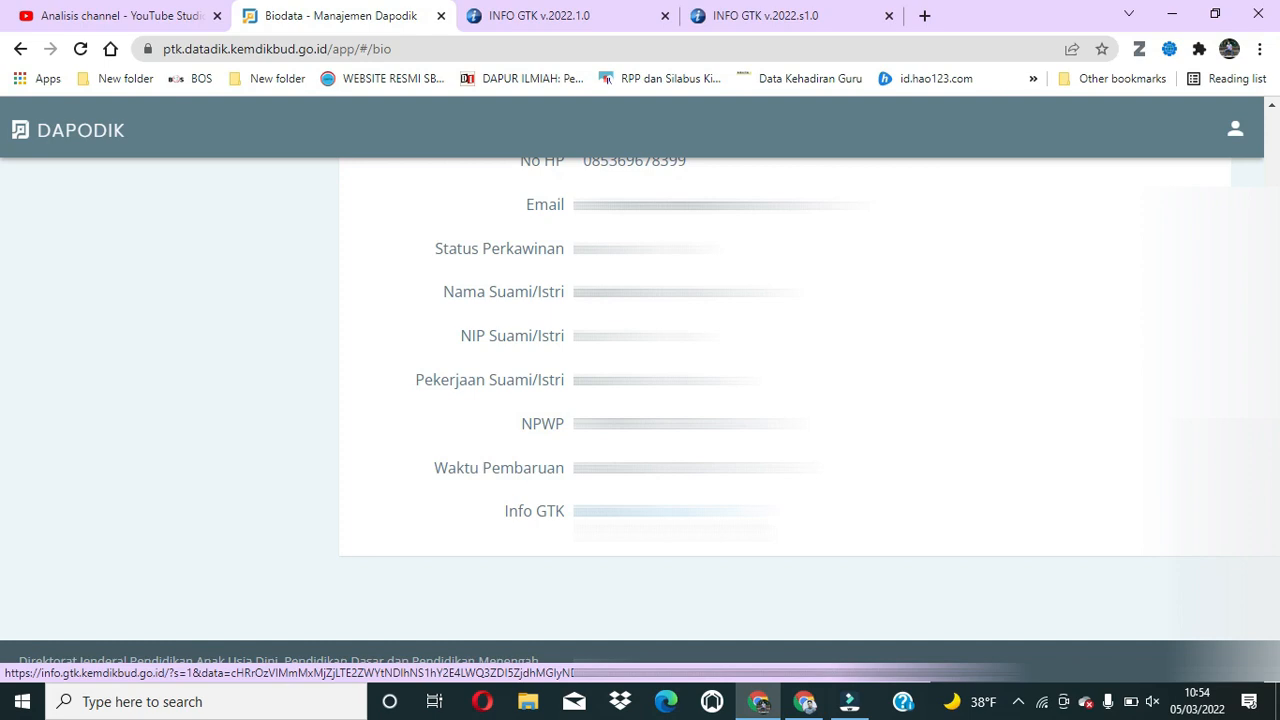
left_click(675, 511)
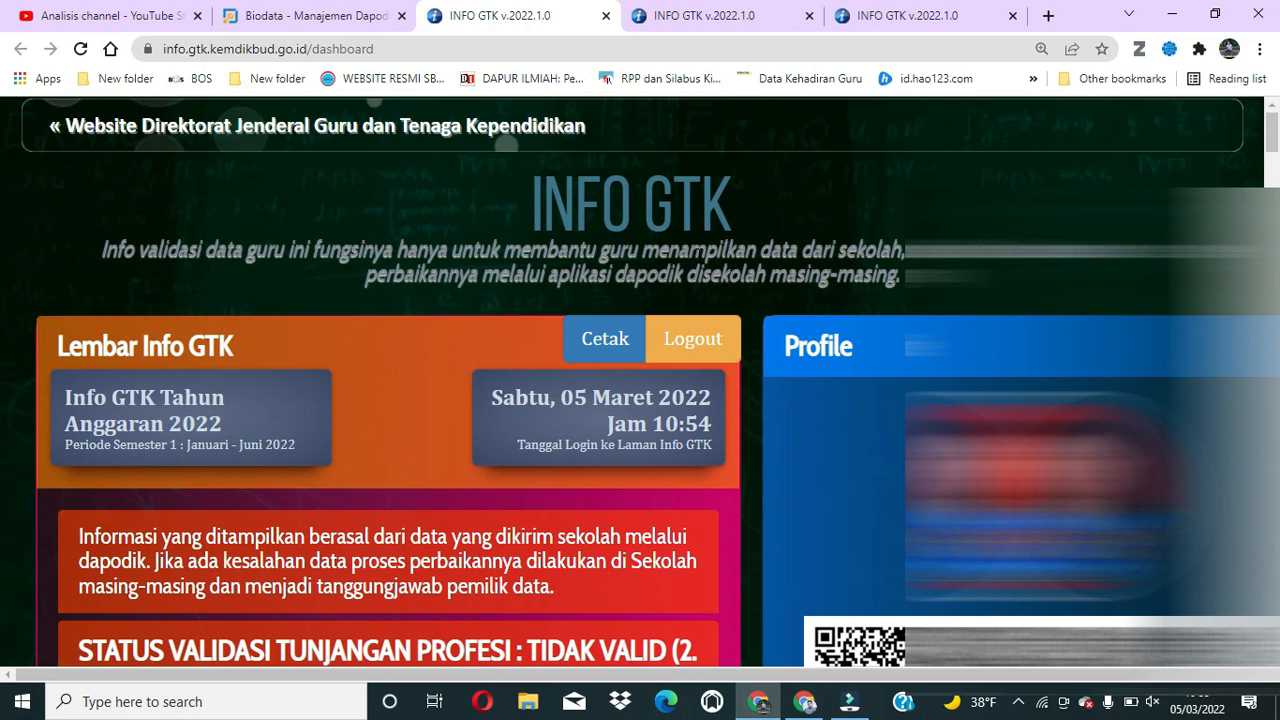
left_click(362, 25)
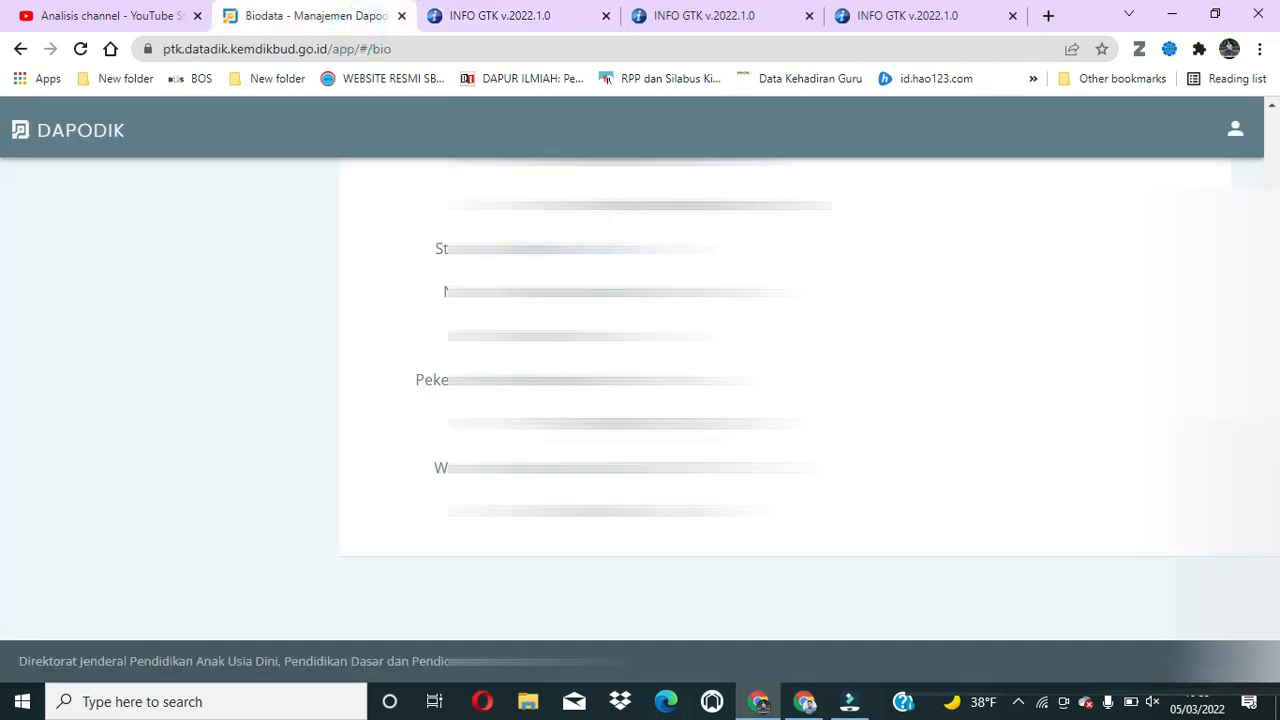